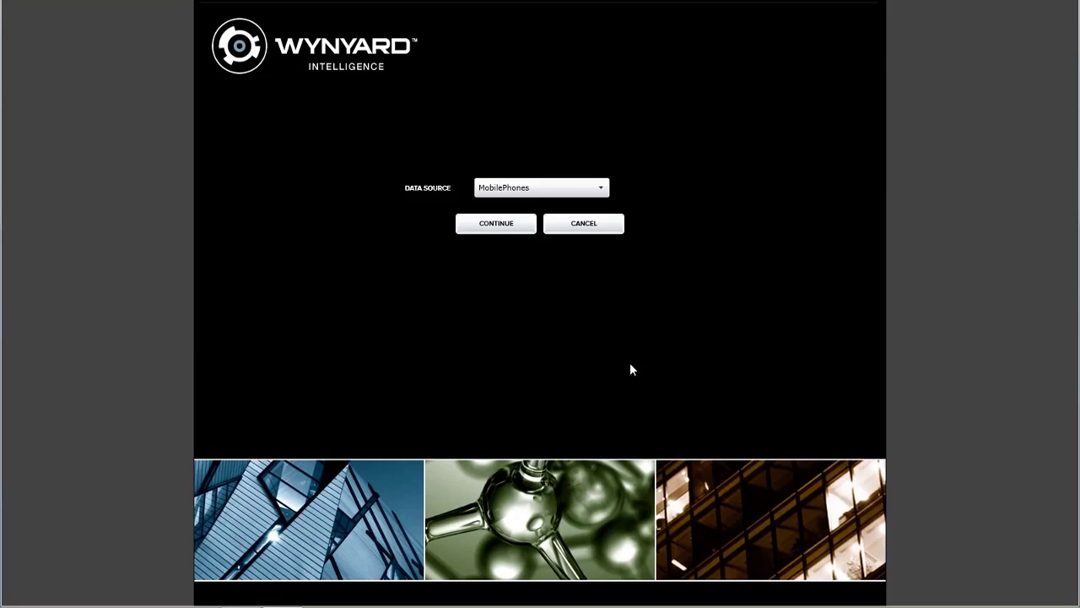
Open the MobilePhones data source and run the Acquisitions query to place all acquisitions on the graph
click(509, 223)
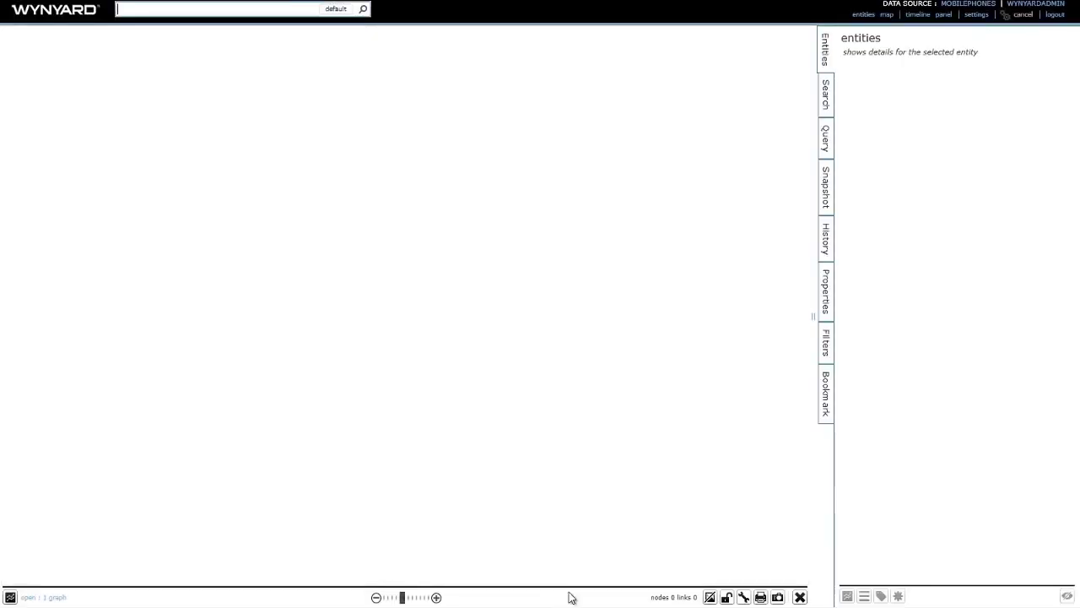
right_click(478, 270)
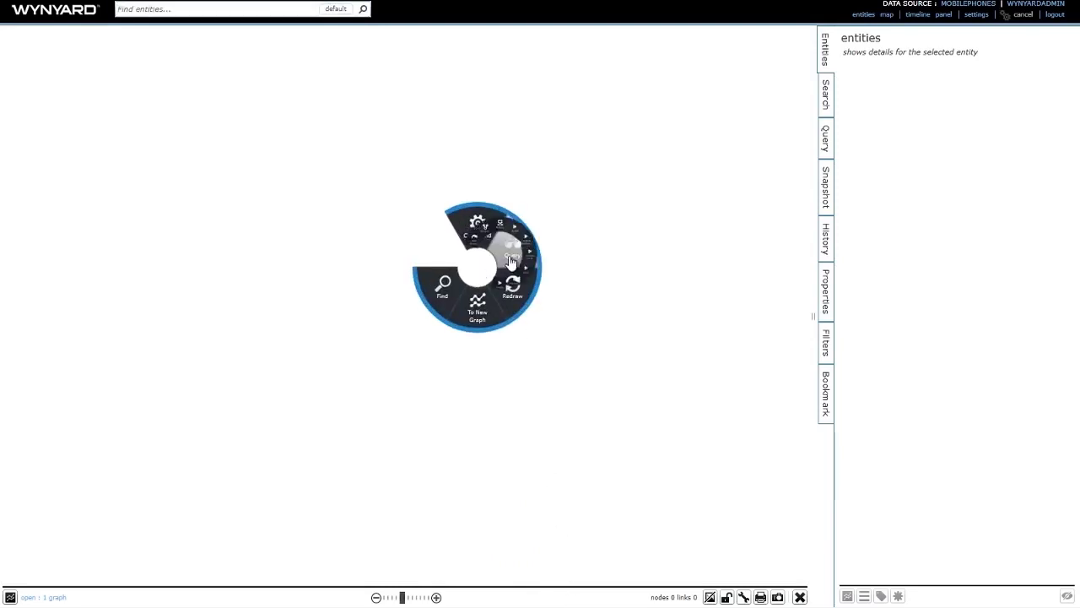
click(524, 347)
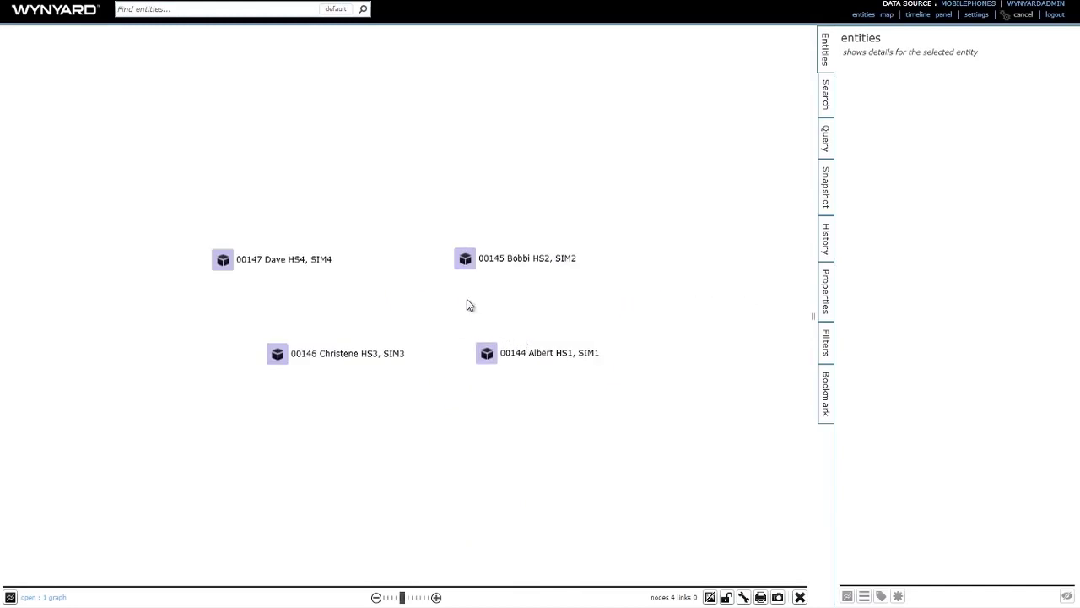
Examine the devices and contacts related to the HS2, SIM2 acquisition
click(469, 263)
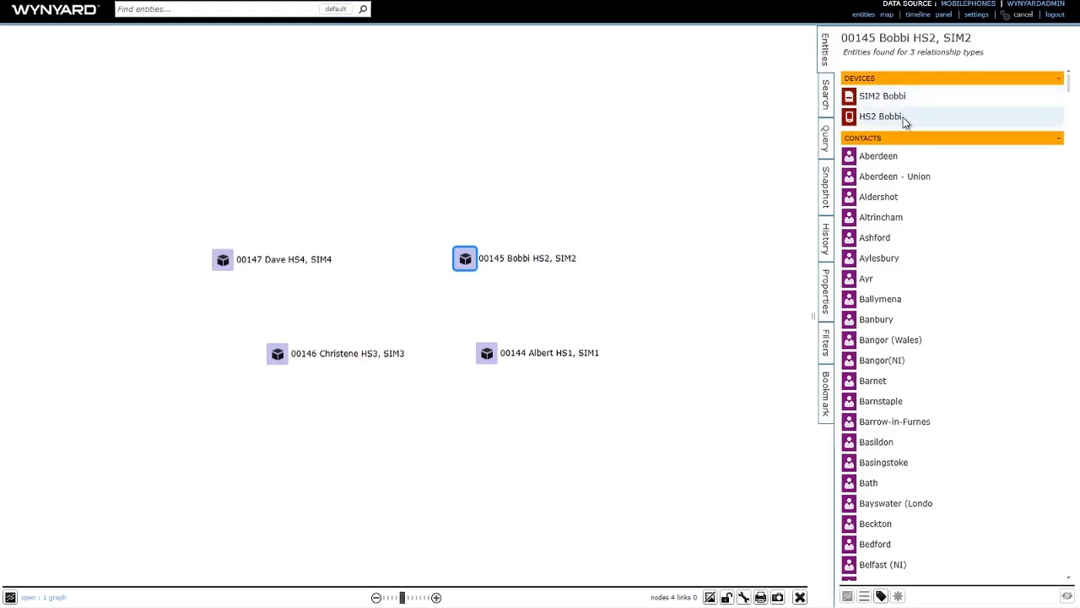
mouse_move(1070, 85)
mouse_down()
mouse_move(1077, 381)
mouse_move(1068, 495)
mouse_move(1043, 566)
mouse_move(1071, 82)
mouse_up()
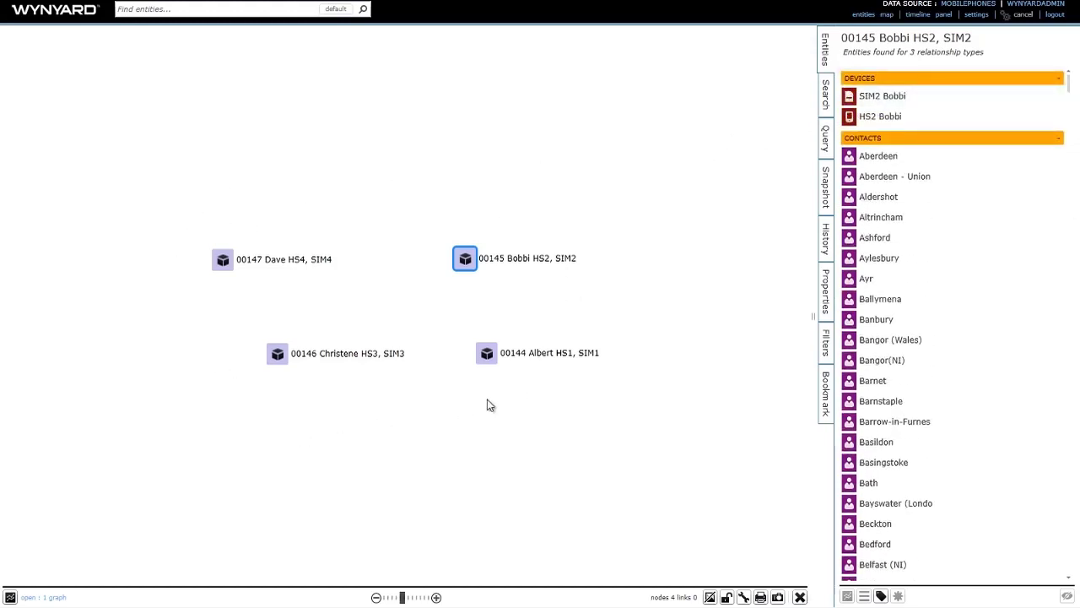
Run the Common Links query on all four acquisitions in the graph
click(493, 175)
key(ctrl+a)
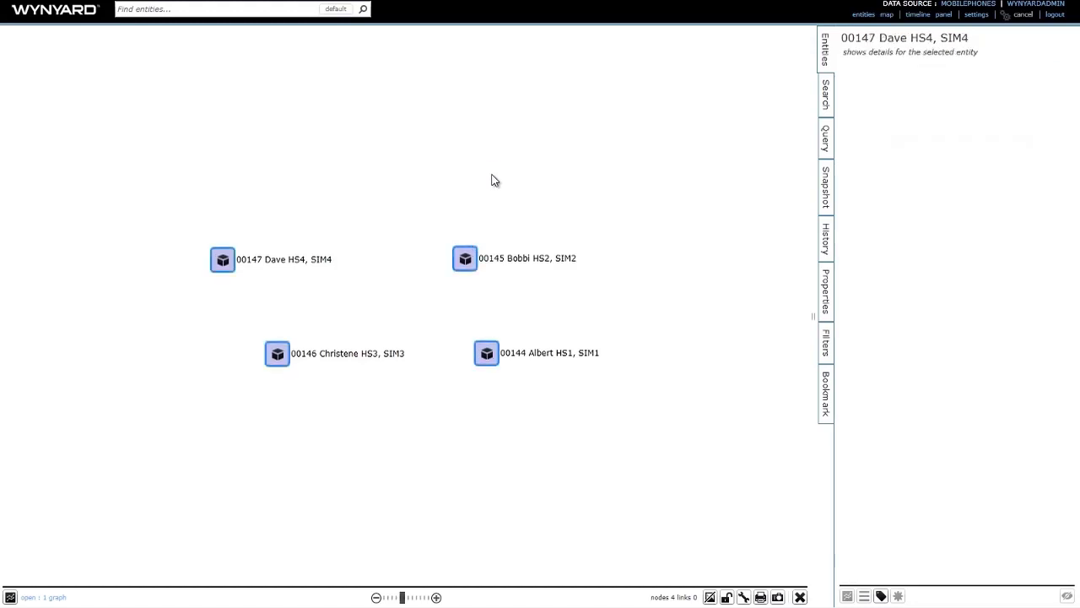
right_click(494, 179)
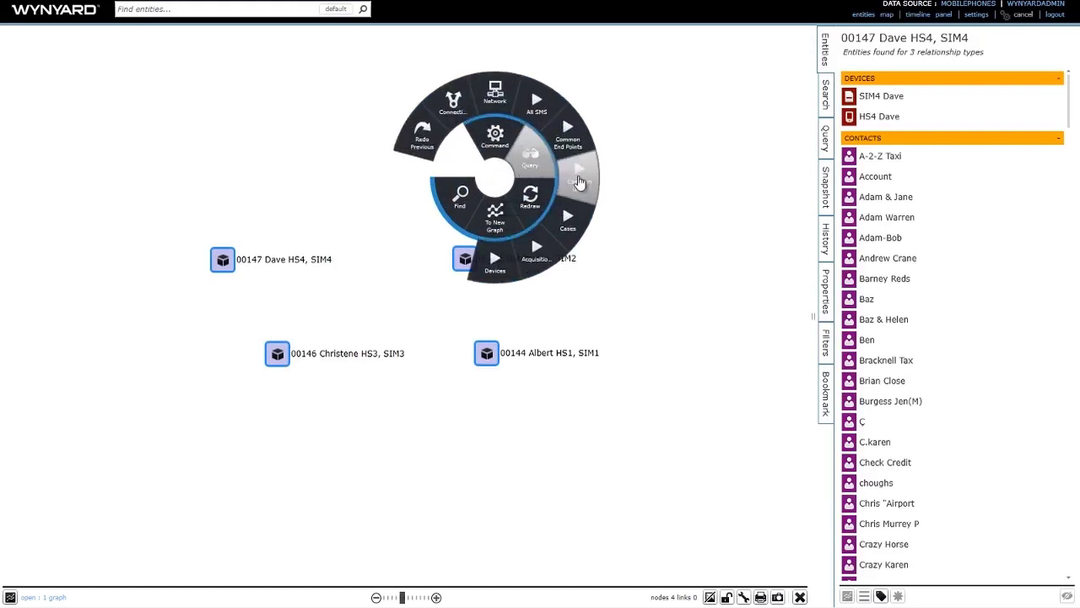
click(579, 180)
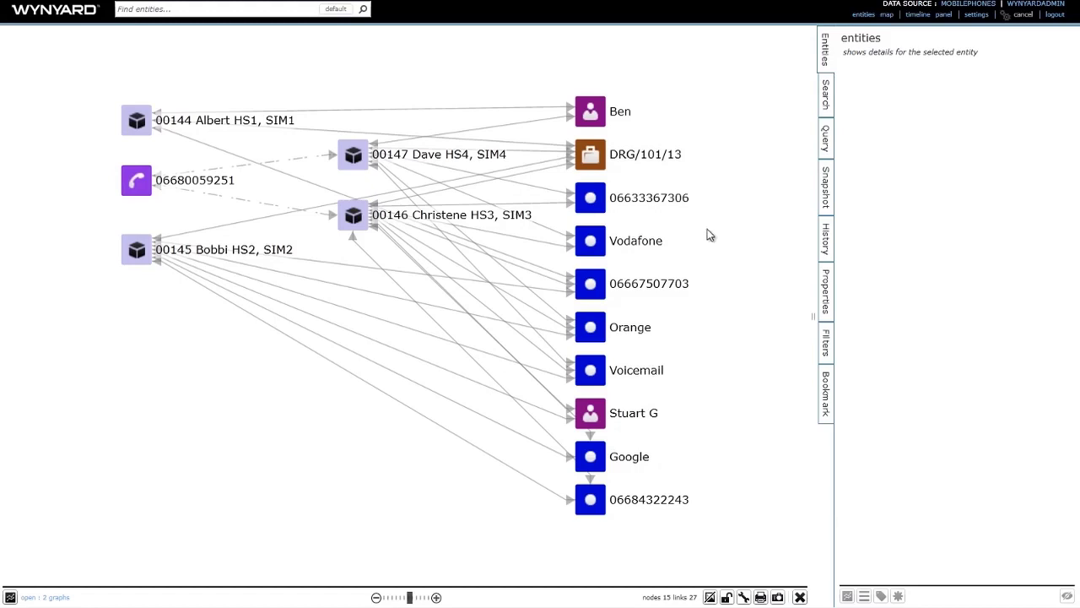
Review the related entities of the unnamed phone-number end points and of the phone number extracted from messages
click(582, 203)
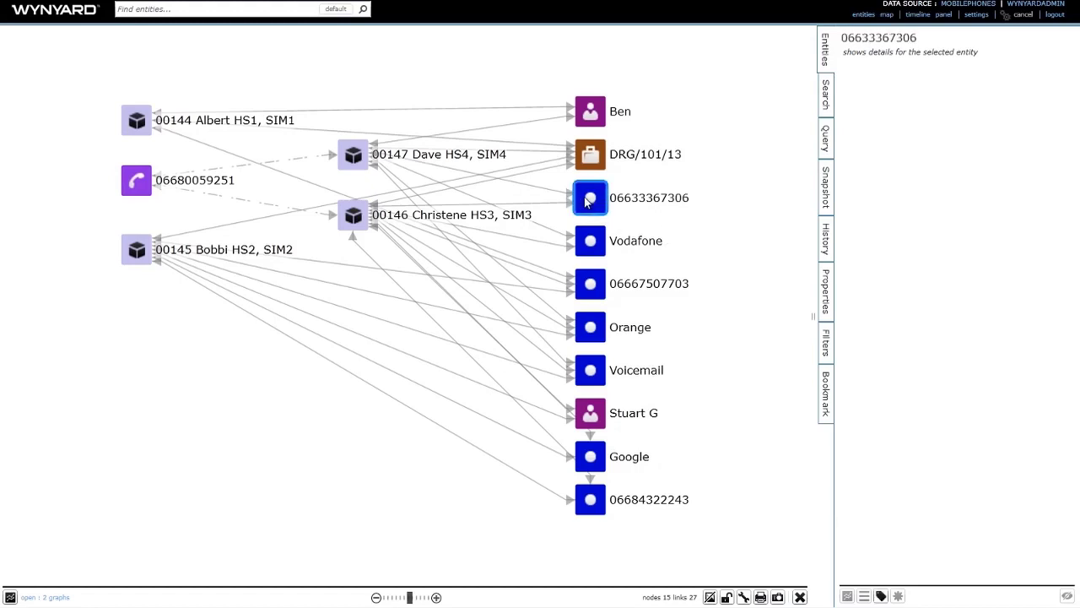
click(601, 286)
click(593, 501)
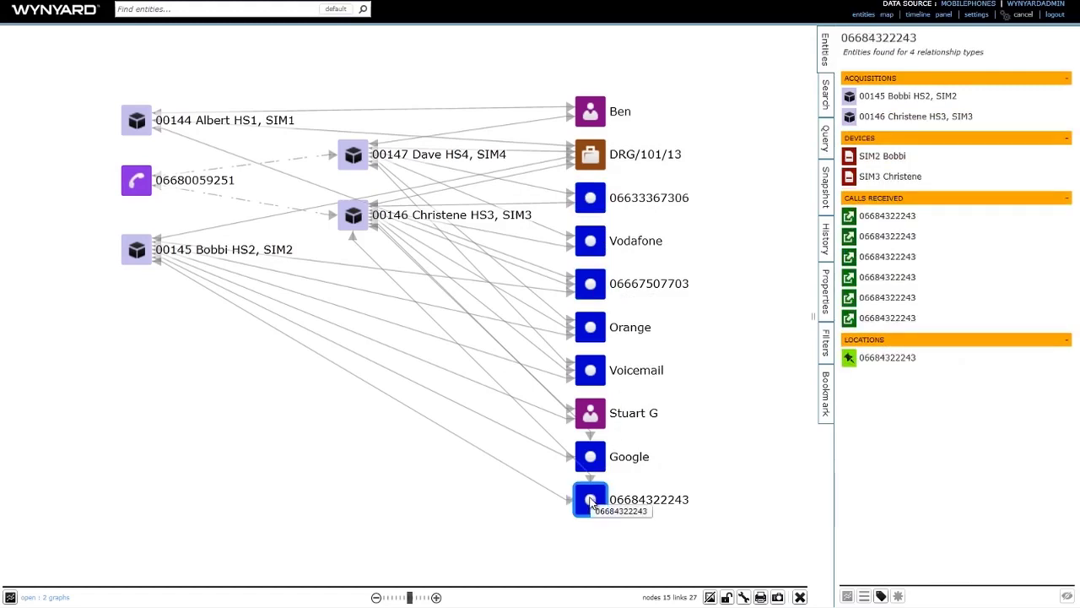
click(133, 194)
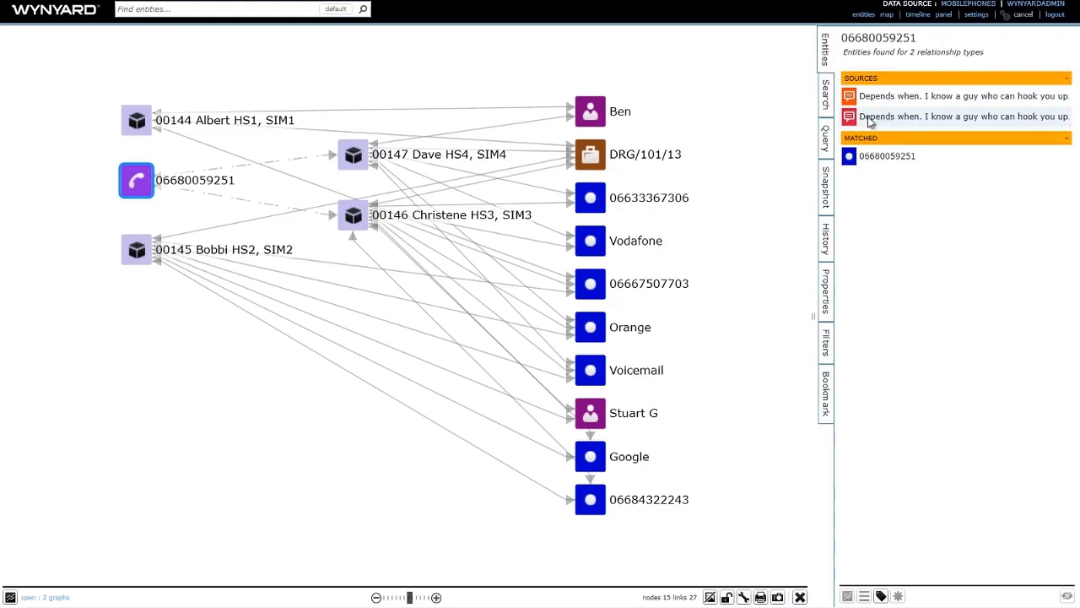
Bookmark the three unnamed phone-number end points together with the phone-number entity extracted from messages
click(595, 202)
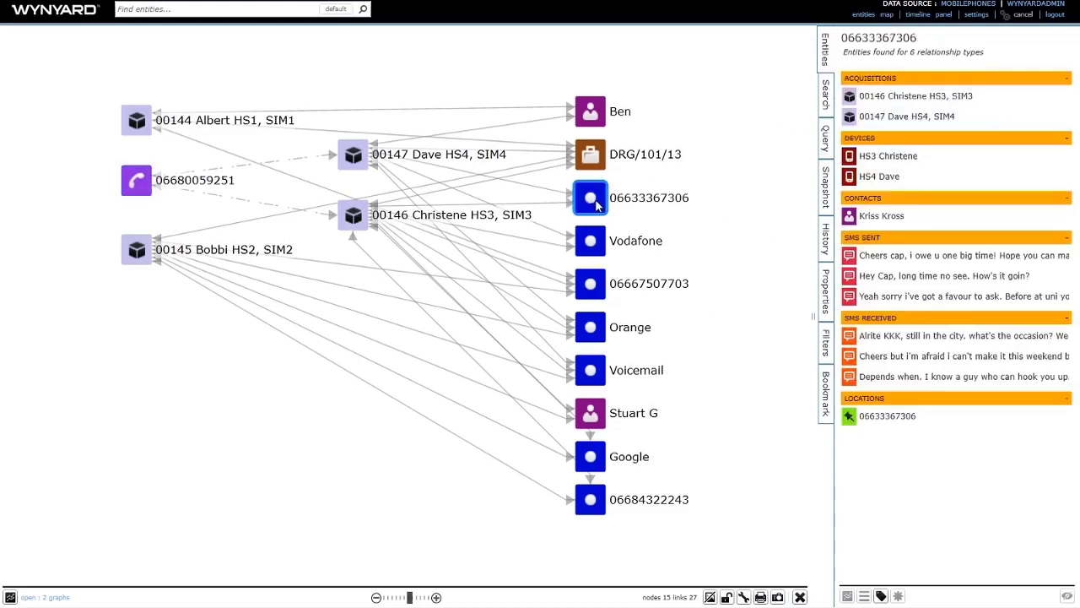
ctrl+click(594, 295)
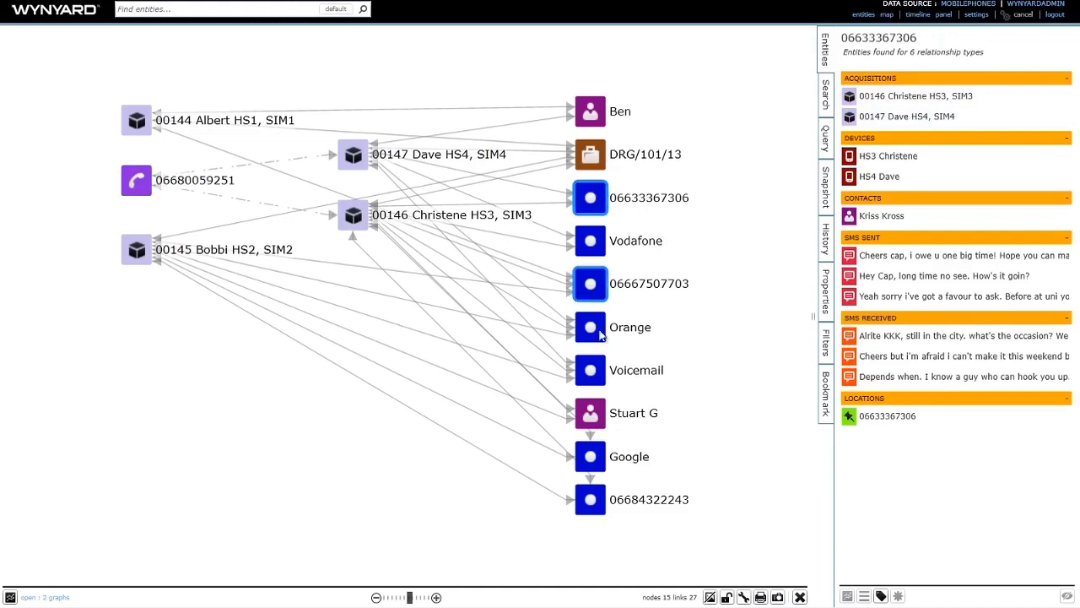
ctrl+click(594, 502)
ctrl+click(139, 191)
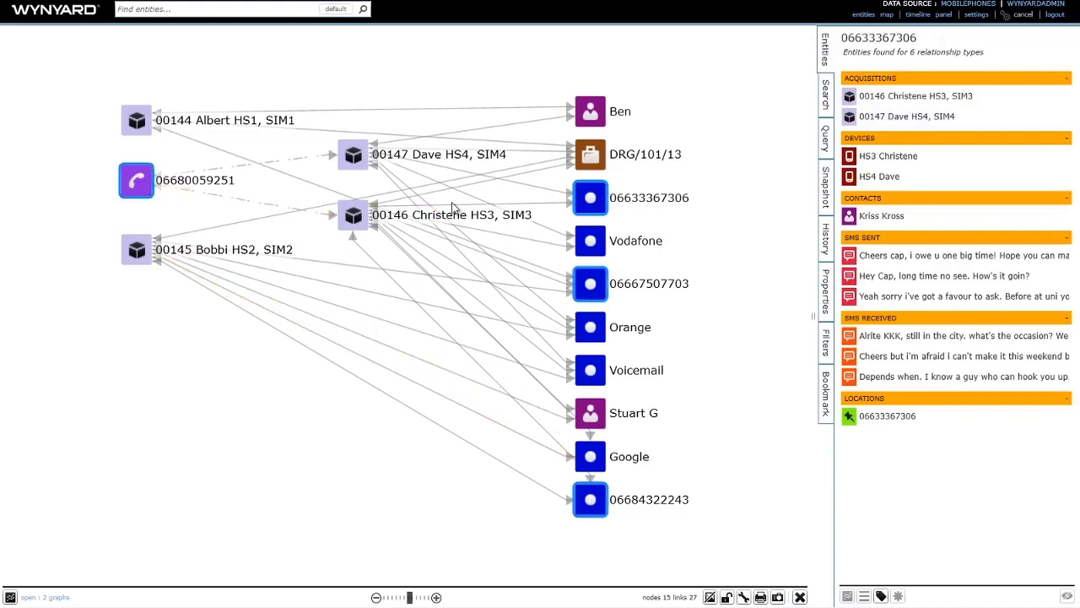
right_click(594, 207)
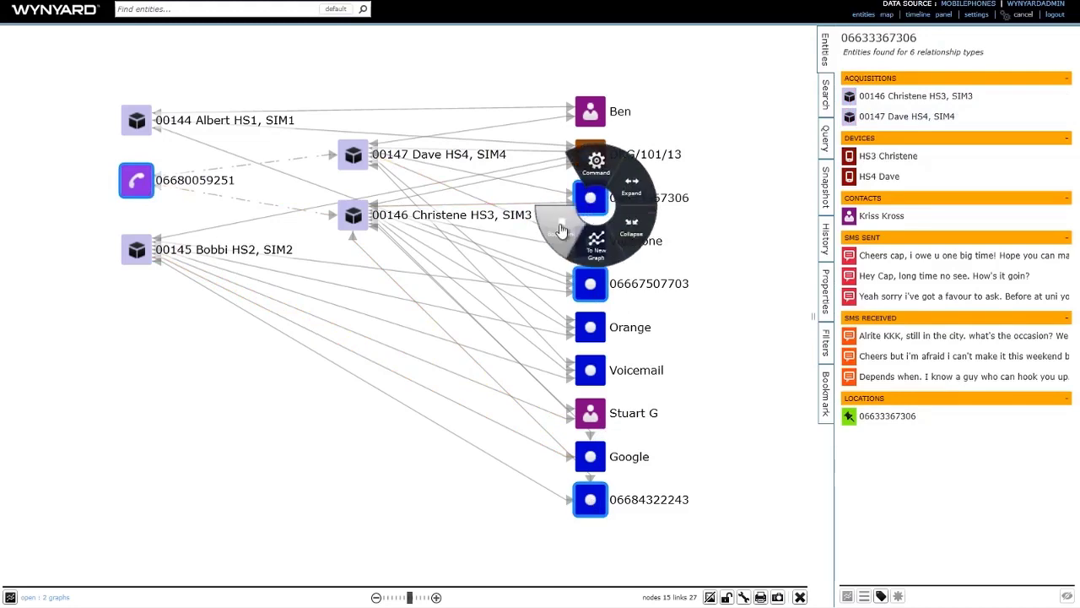
click(562, 229)
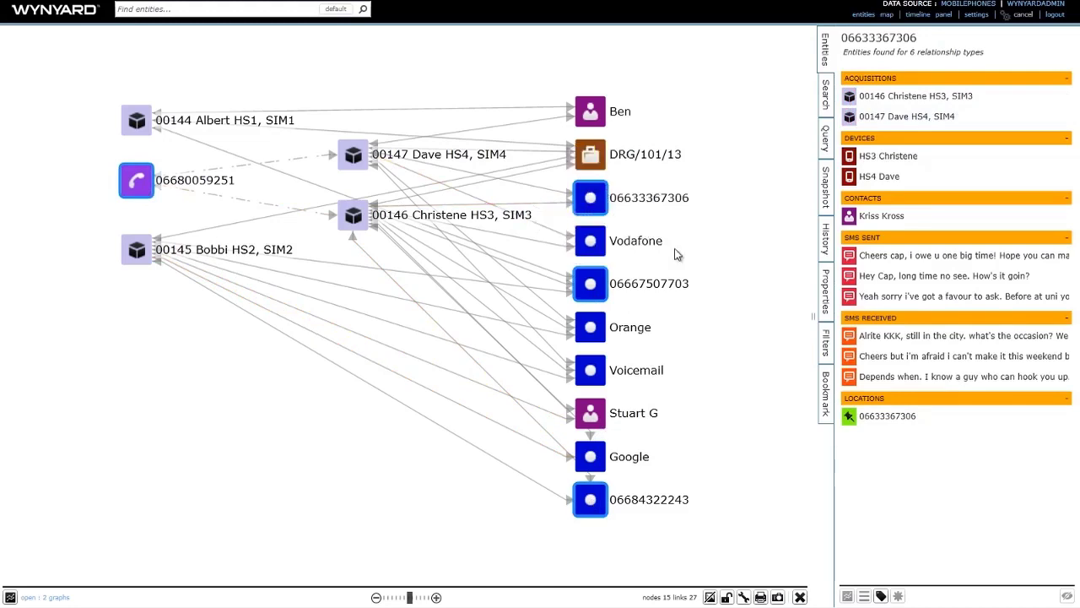
Add all four bookmarked phone-number entities to an empty graph
click(828, 396)
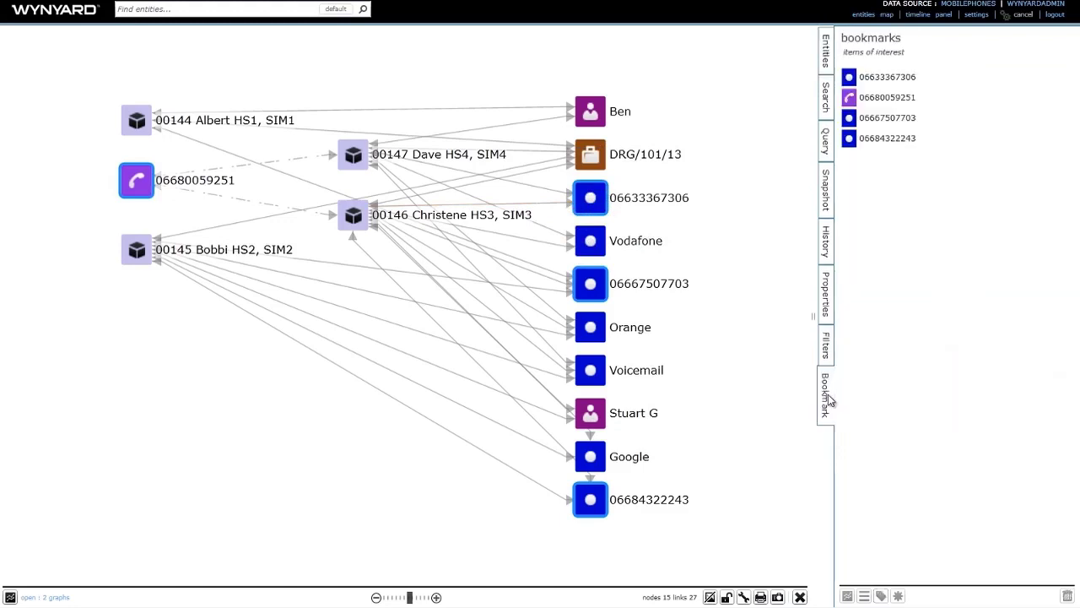
click(10, 598)
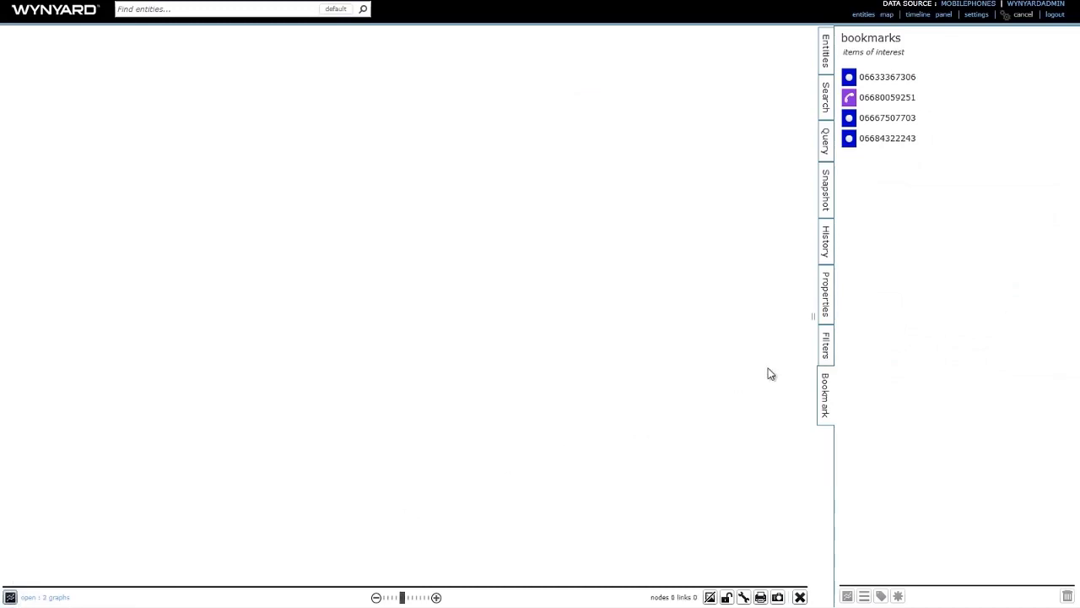
click(910, 143)
key(ctrl+a)
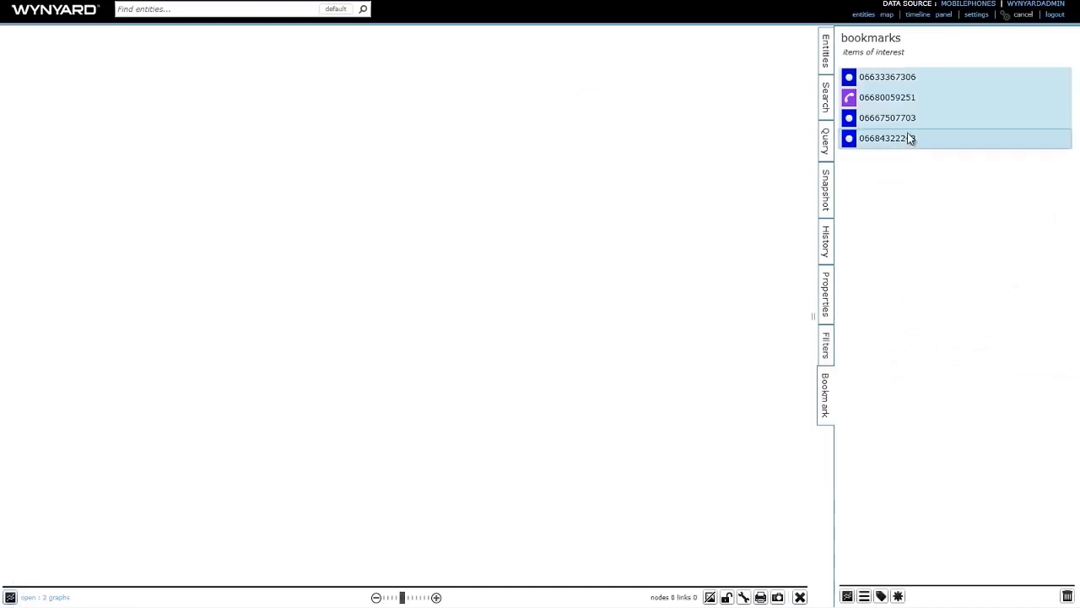
right_click(909, 121)
click(952, 128)
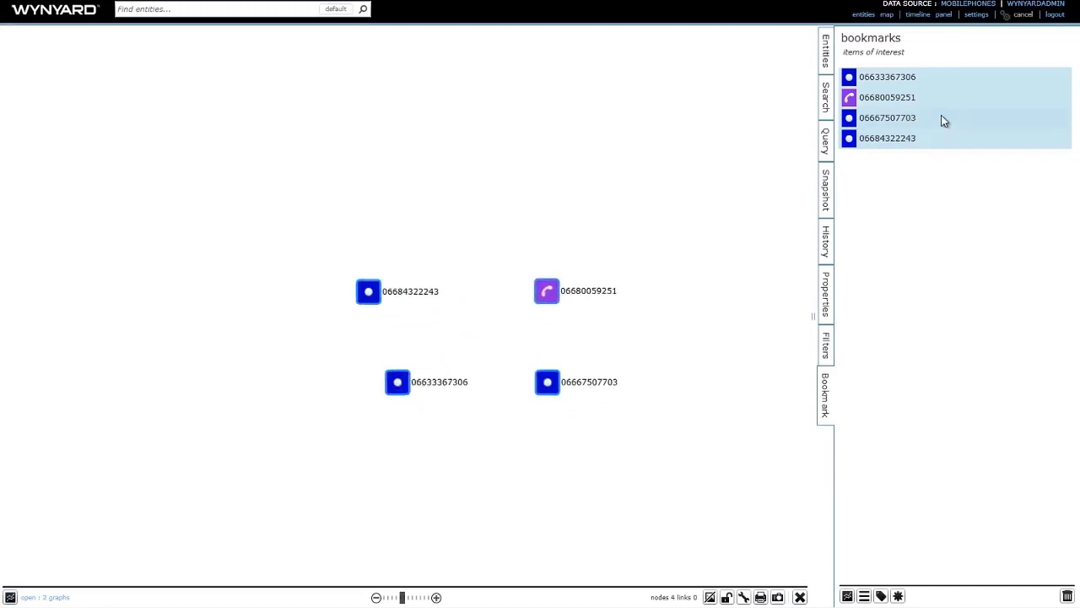
Expand the four phone-number entities on the graph to bring in their related entities
click(827, 59)
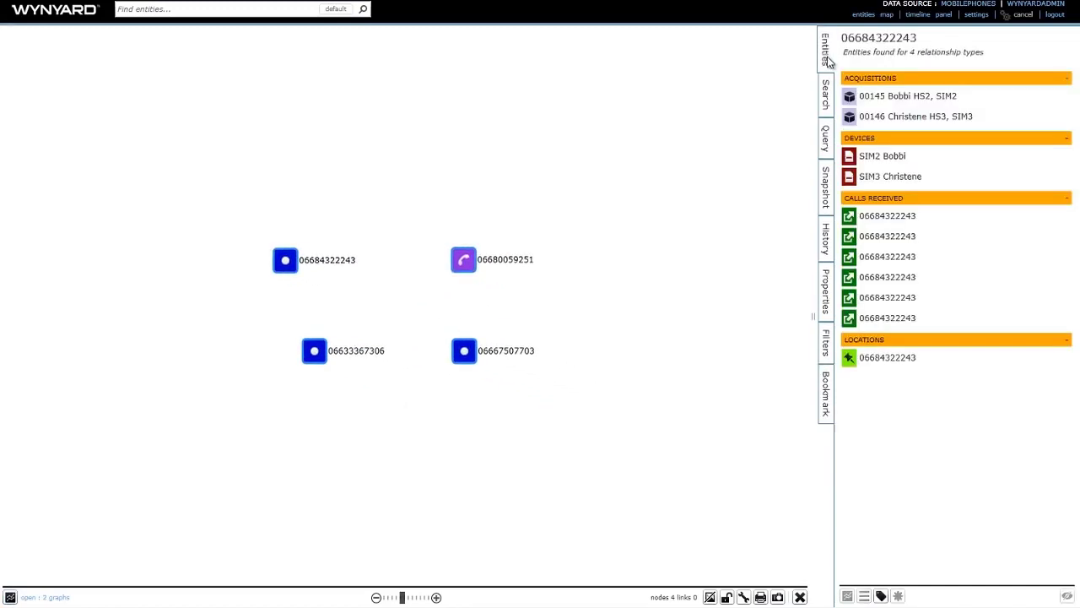
click(285, 262)
click(326, 248)
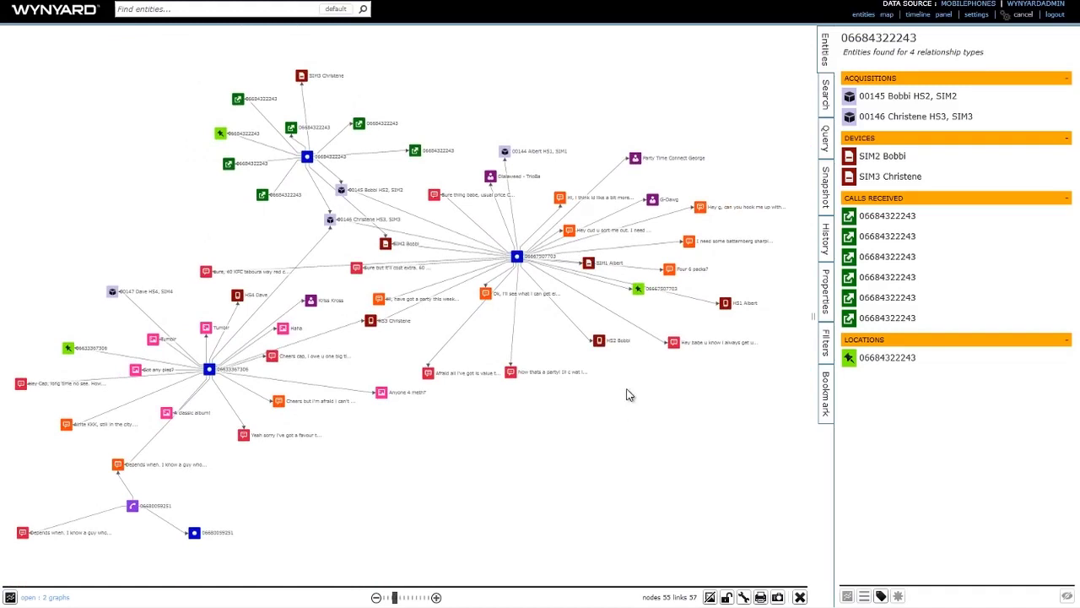
Remove the four acquisition nodes from the expanded graph
click(505, 153)
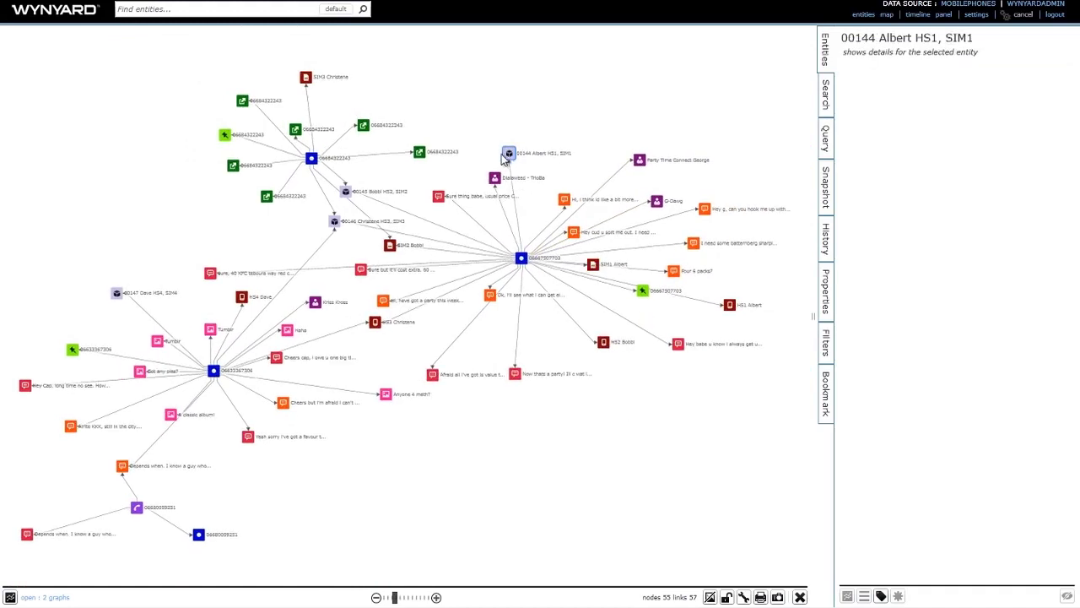
ctrl+click(345, 191)
ctrl+click(334, 221)
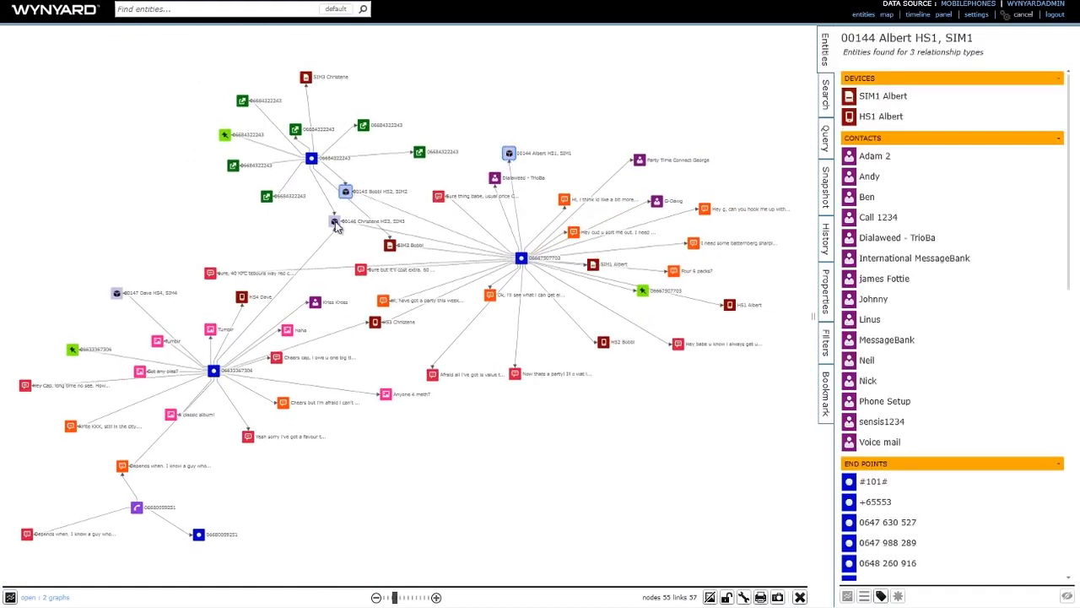
ctrl+click(116, 293)
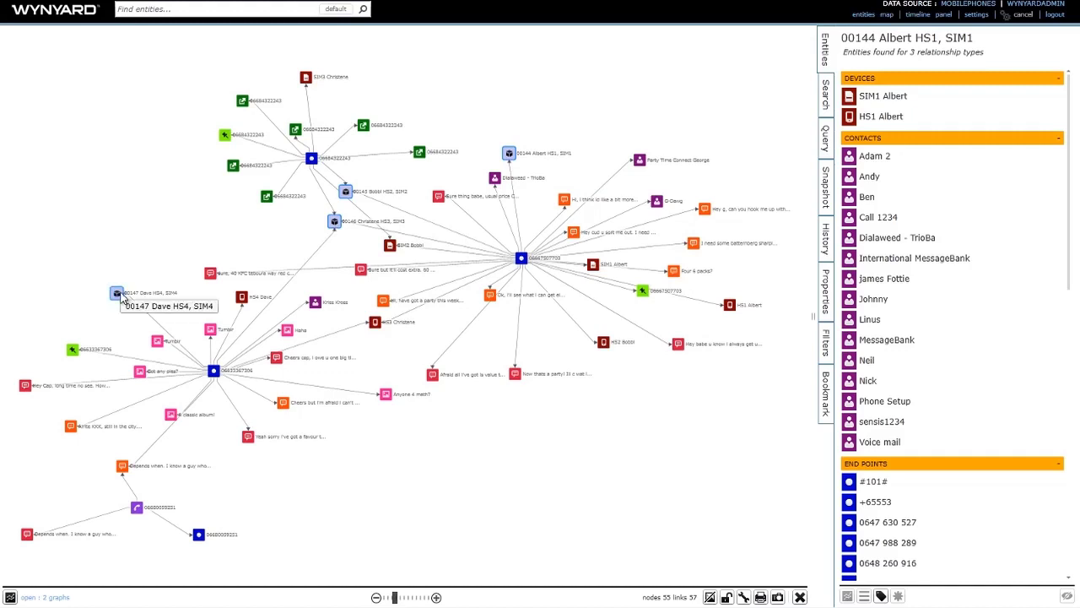
key(Delete)
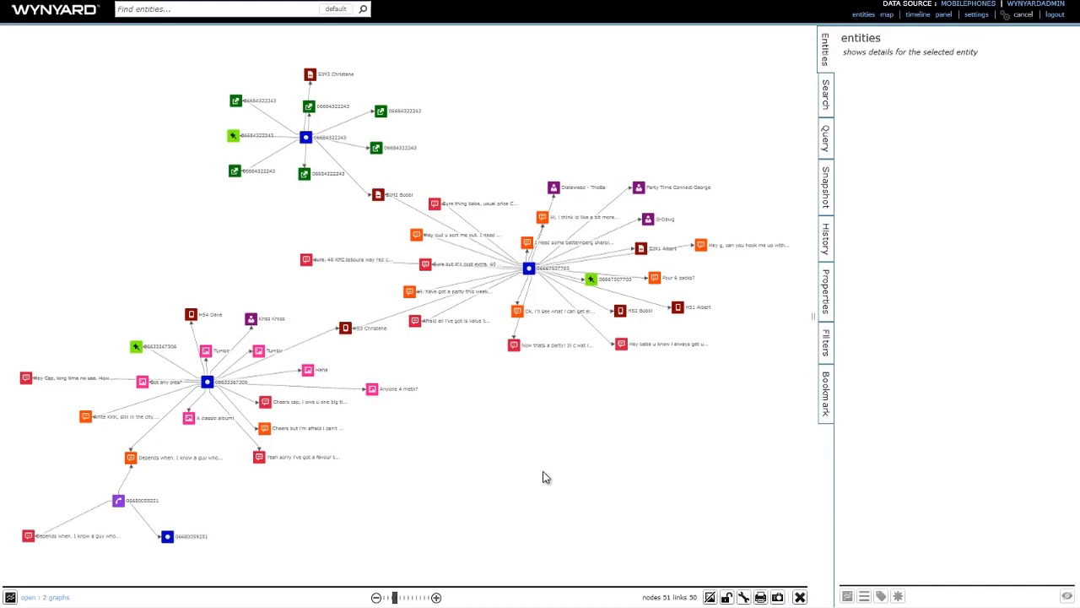
Separate the crowded contact node and "Hey g, can you hook me up" message node, and run the Connections query on the graph
drag(650, 219, 685, 219)
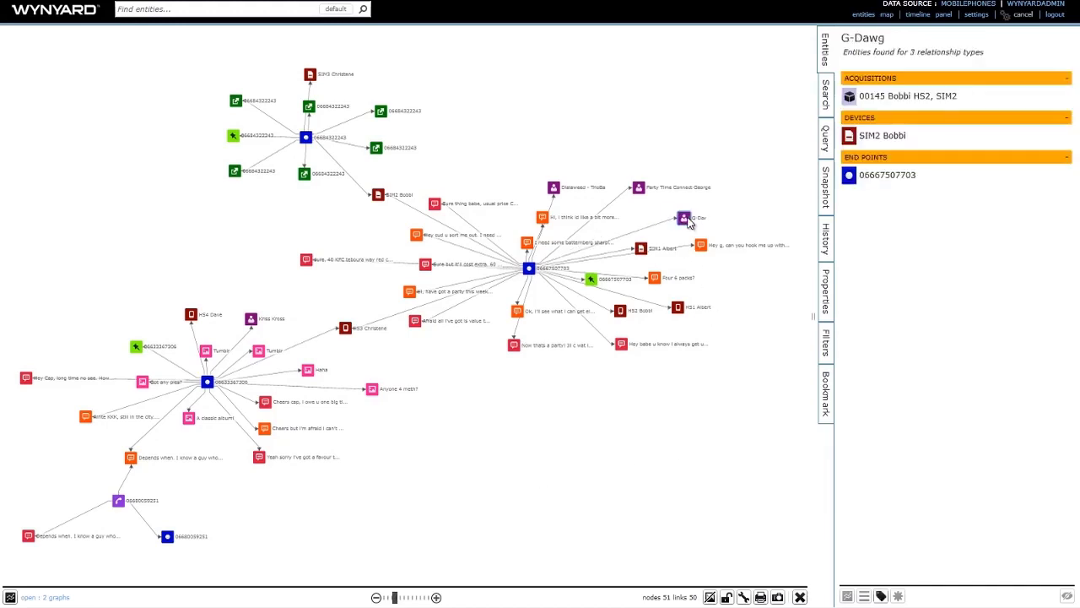
click(701, 249)
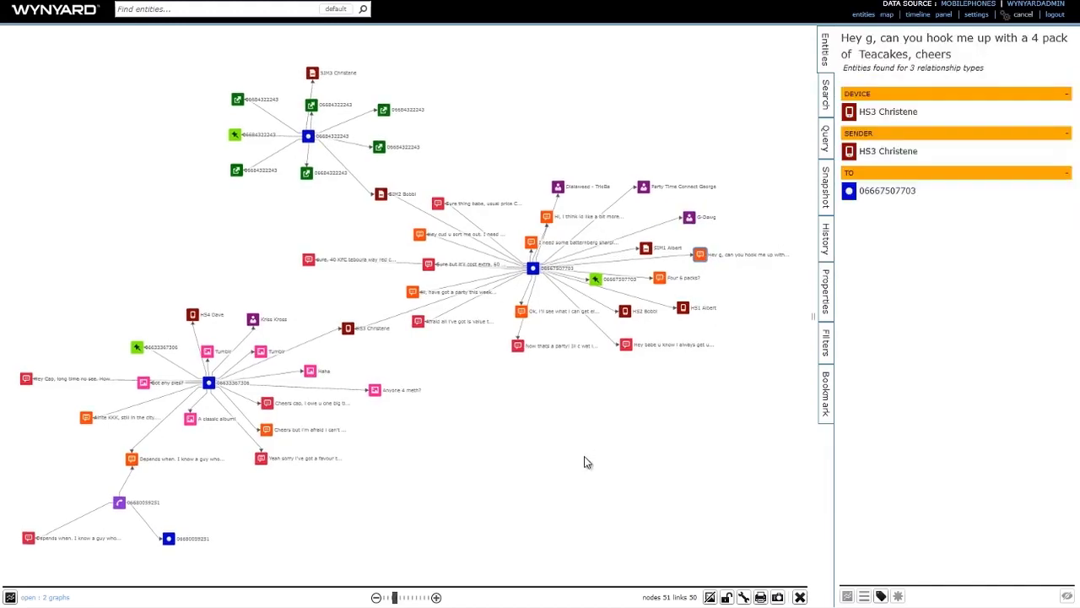
right_click(481, 462)
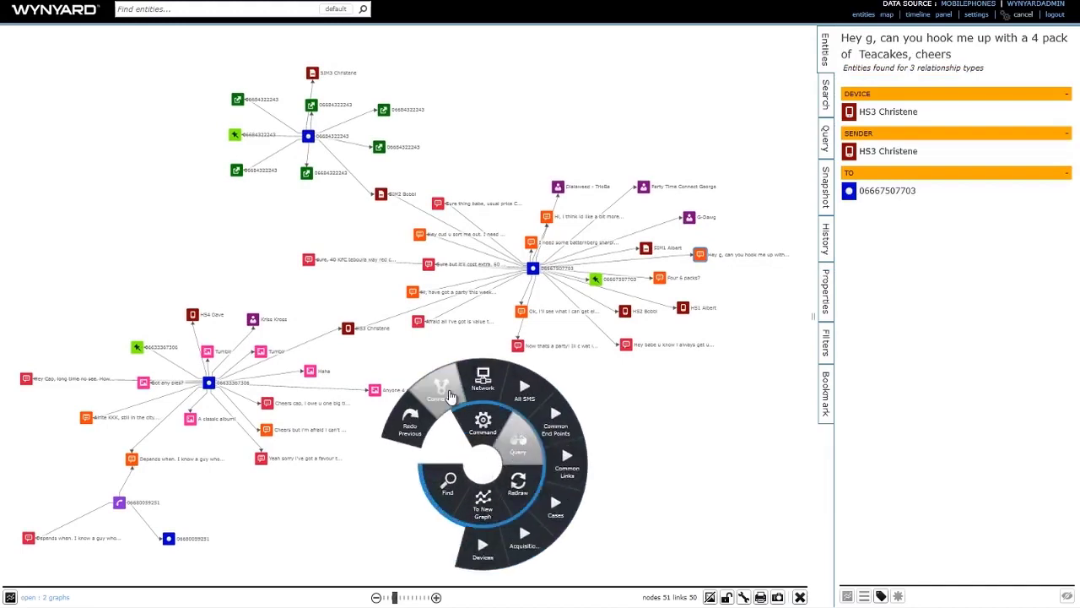
click(441, 389)
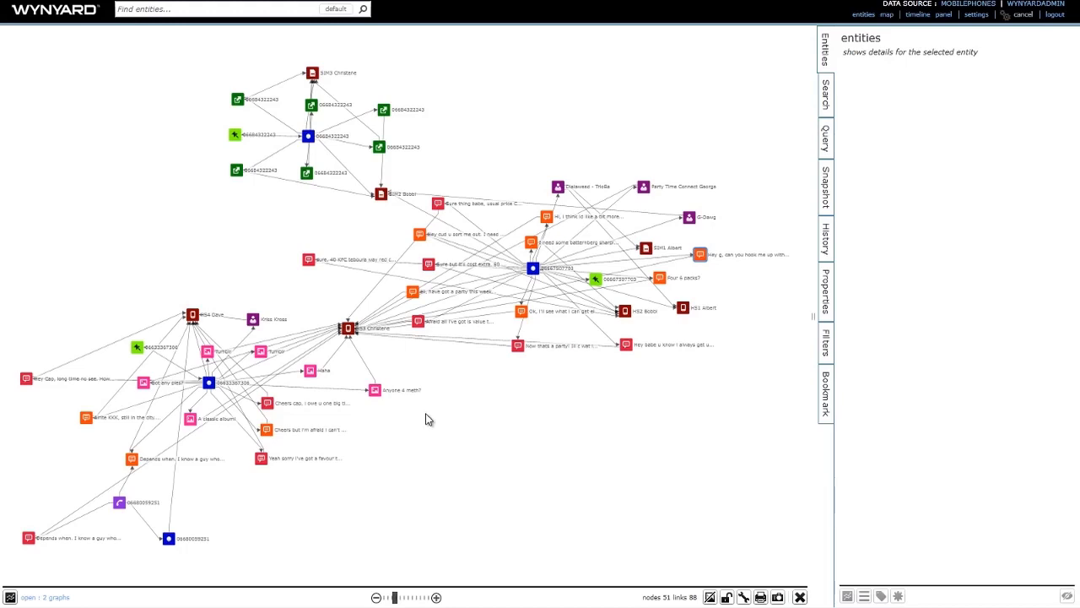
Inspect the HS3 and HS2 handset nodes and move the HS4 handset node below its linked messages and images
scroll(348, 301, up, 5)
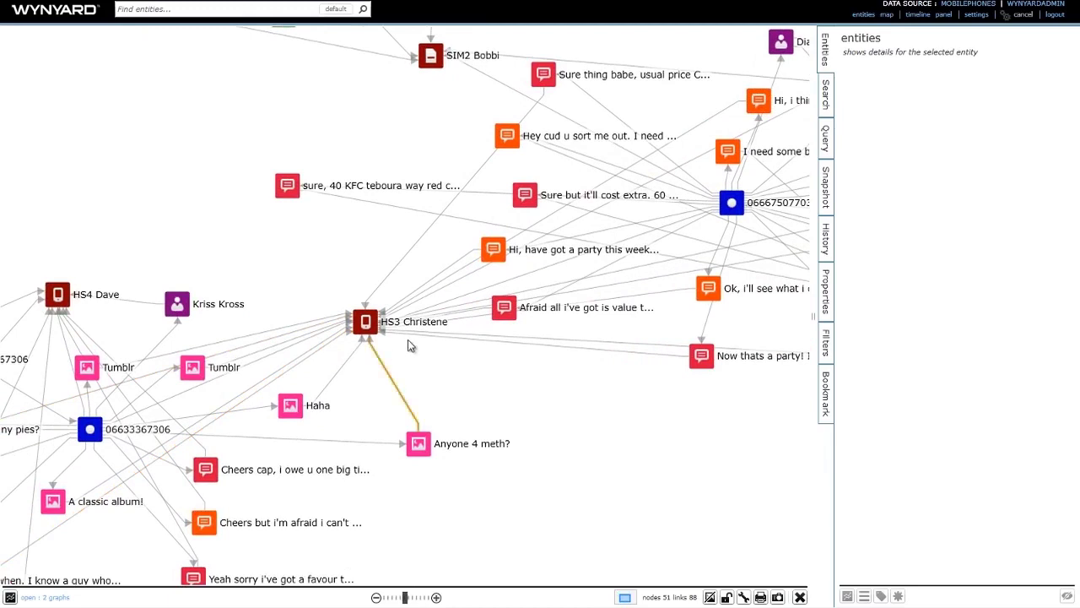
click(367, 322)
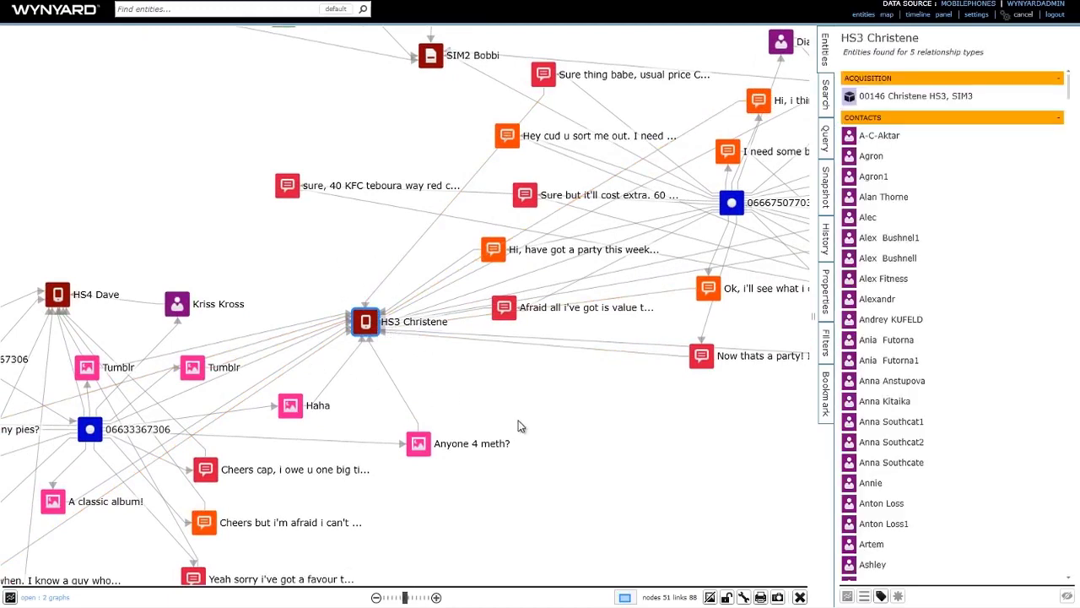
scroll(540, 410, down, 5)
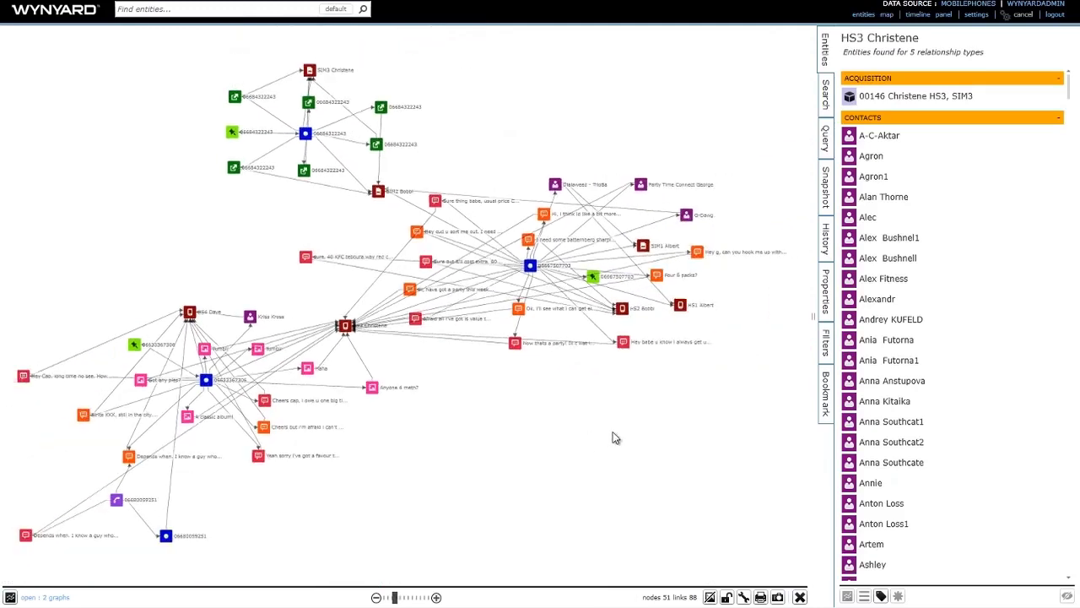
click(624, 312)
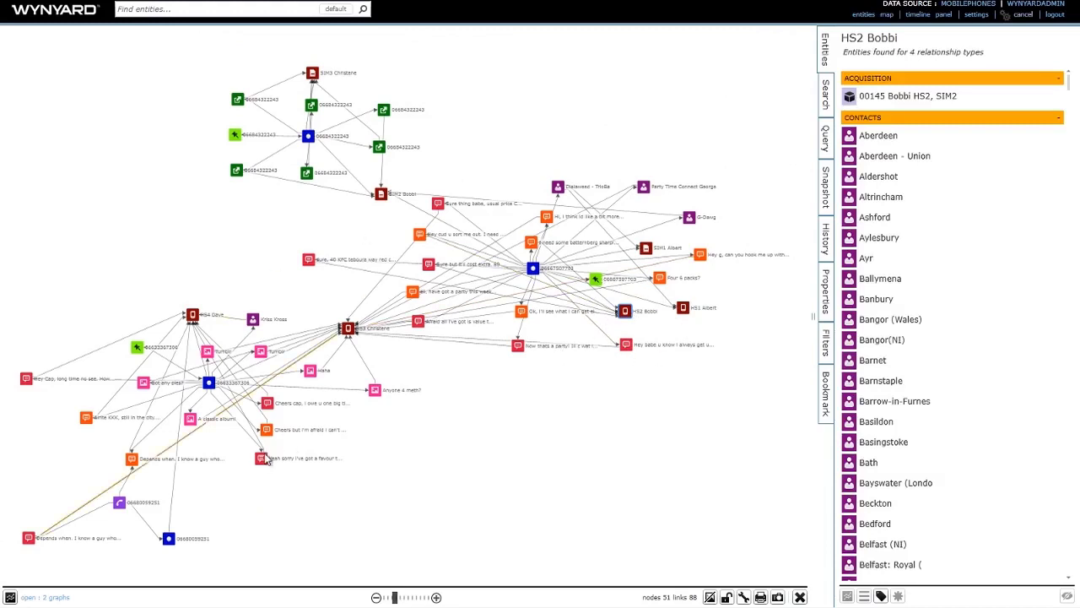
drag(193, 314, 297, 525)
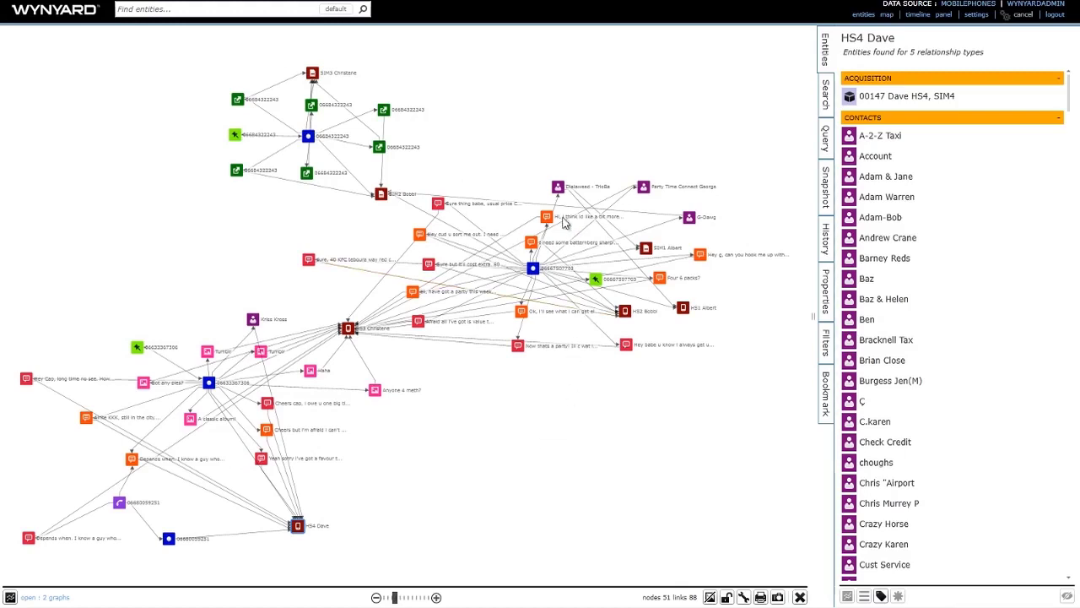
Inspect the phone-number node at the hub of the message cluster and locate its three listed contacts on the graph
click(532, 268)
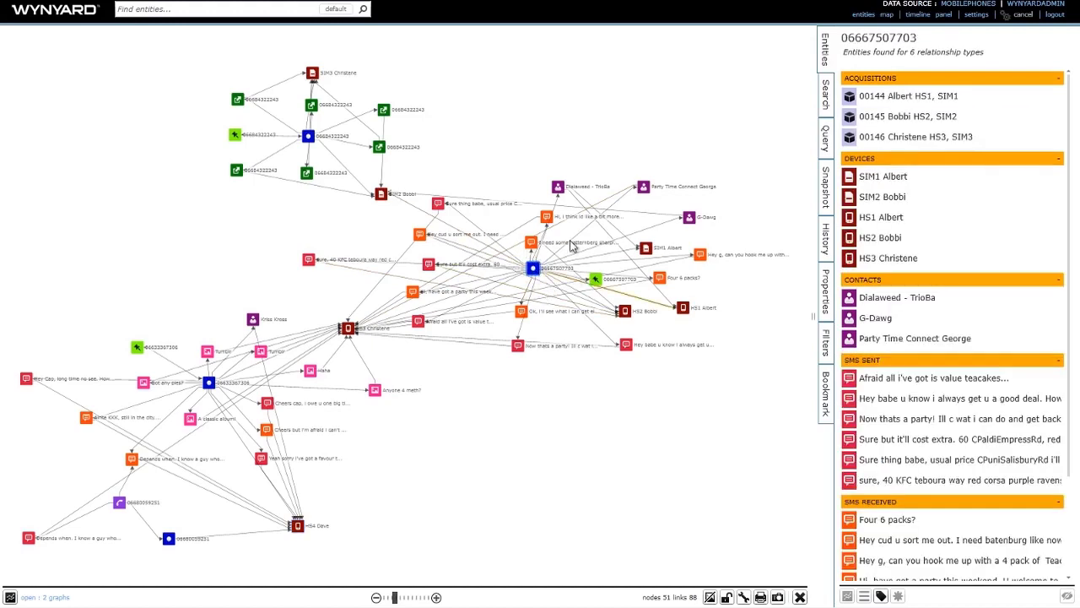
scroll(519, 282, up, 1)
scroll(519, 283, up, 2)
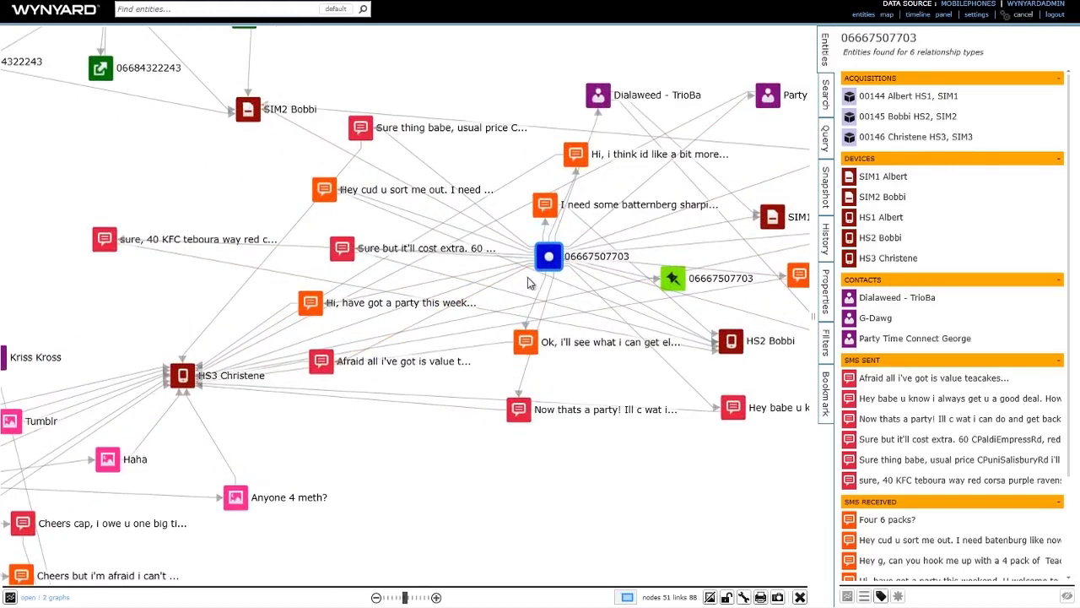
scroll(527, 277, down, 1)
scroll(528, 279, down, 1)
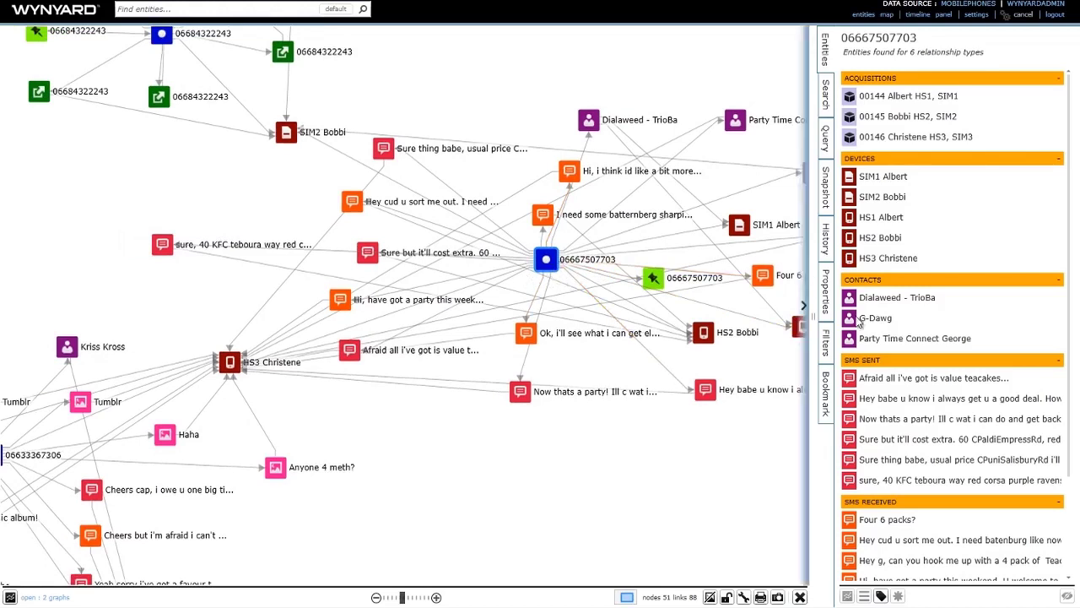
click(891, 302)
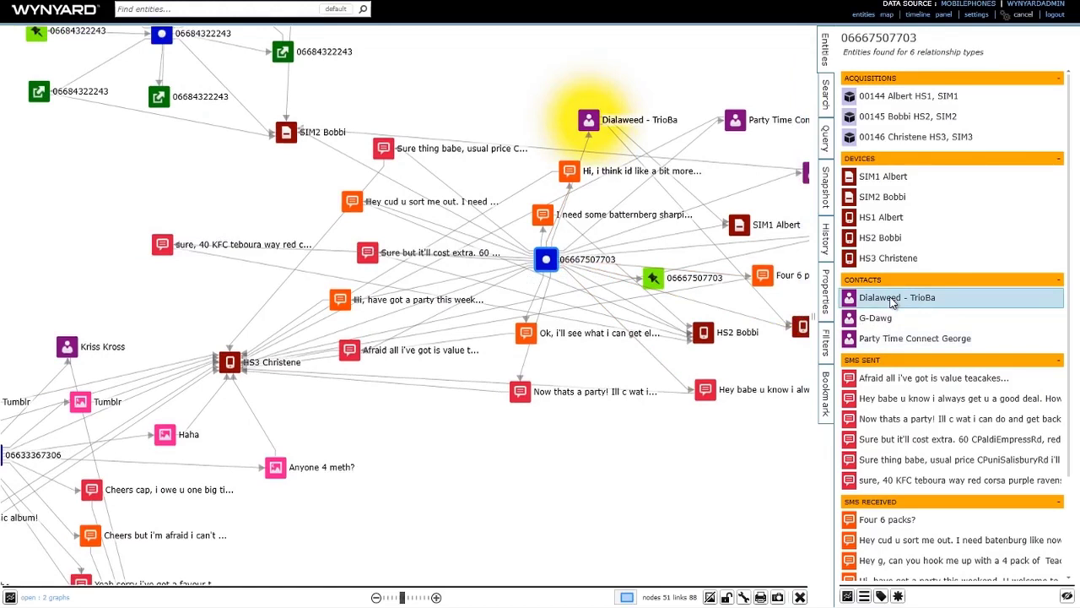
click(891, 319)
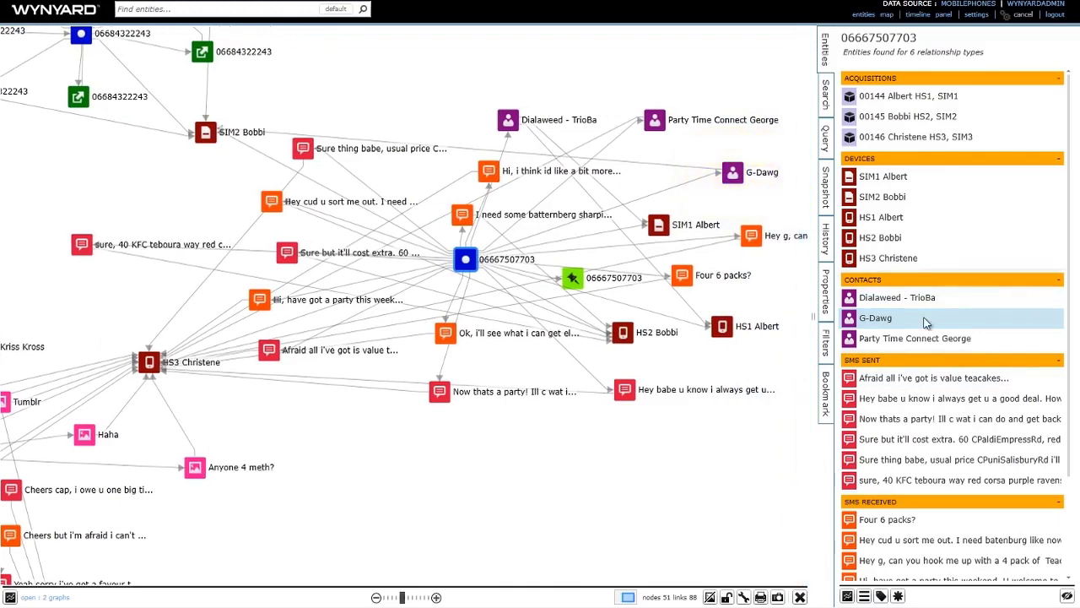
click(920, 337)
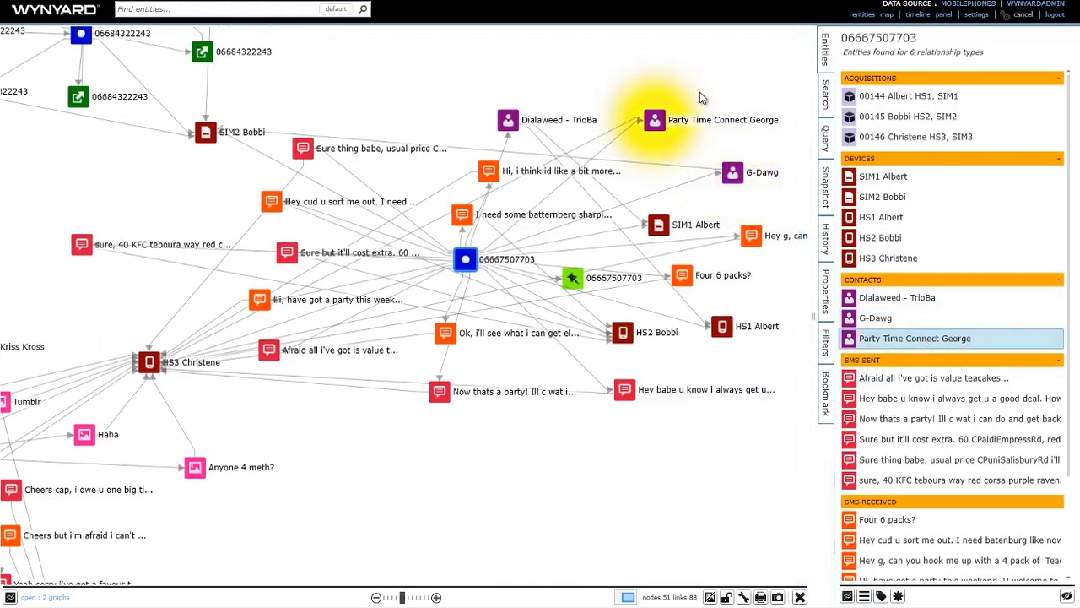
Examine each of the three contact nodes linked to that number for their acquisitions and devices
click(716, 118)
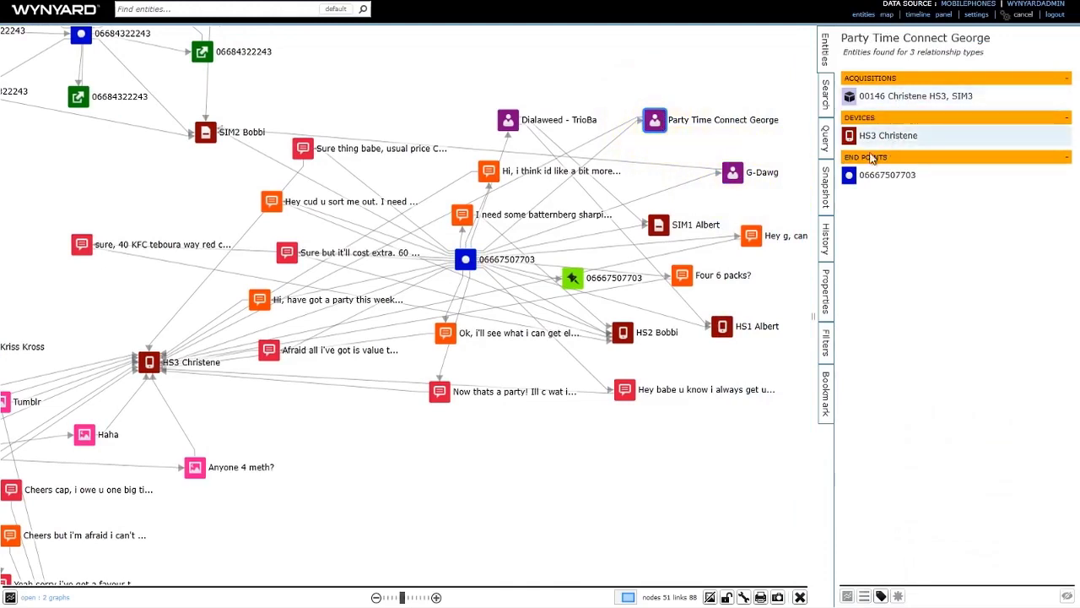
click(511, 125)
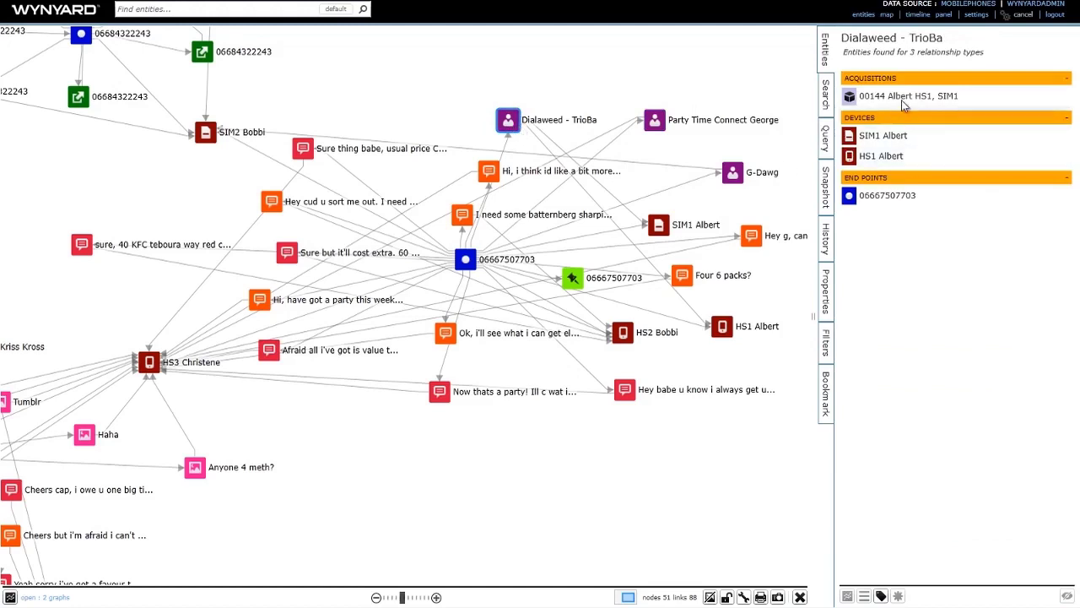
click(738, 174)
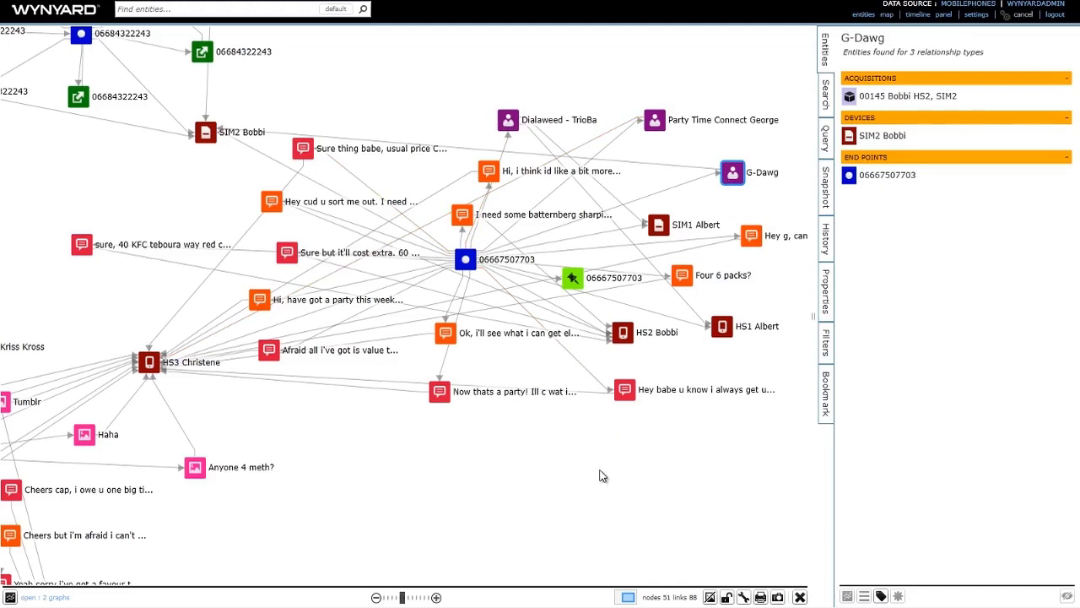
Inspect the phone number extracted from the "Depends when. I know a guy who..." messages and locate its matched number on the graph
scroll(599, 475, down, 1)
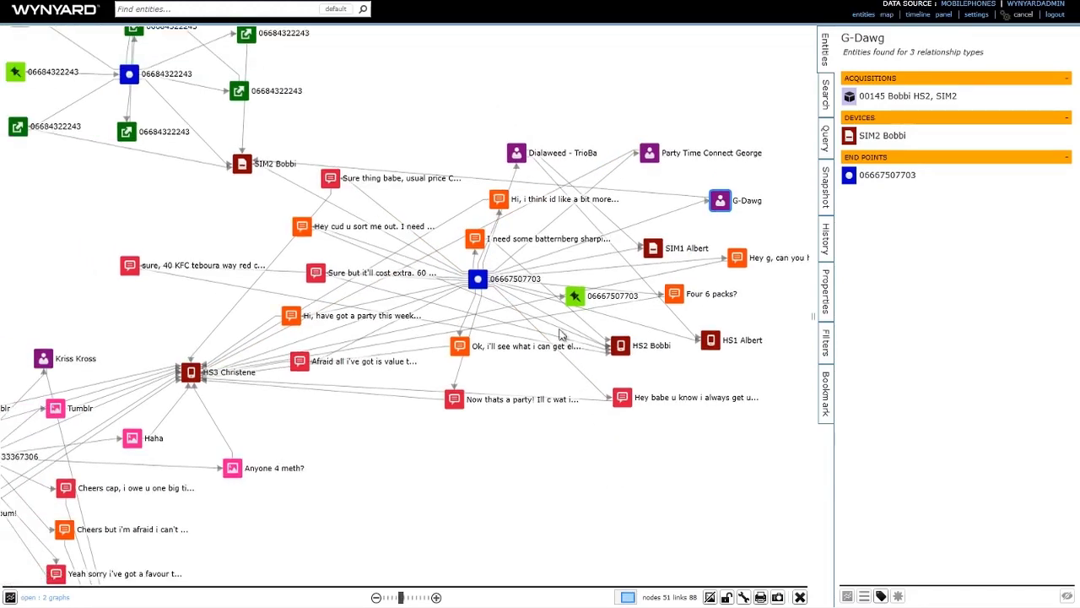
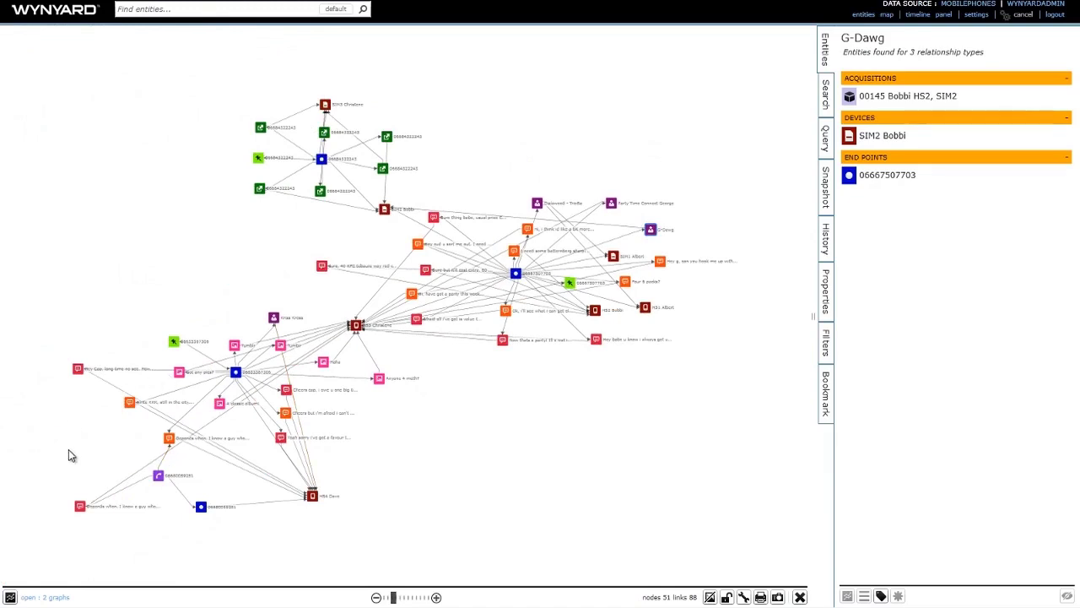
drag(69, 449, 284, 564)
scroll(451, 481, down, 3)
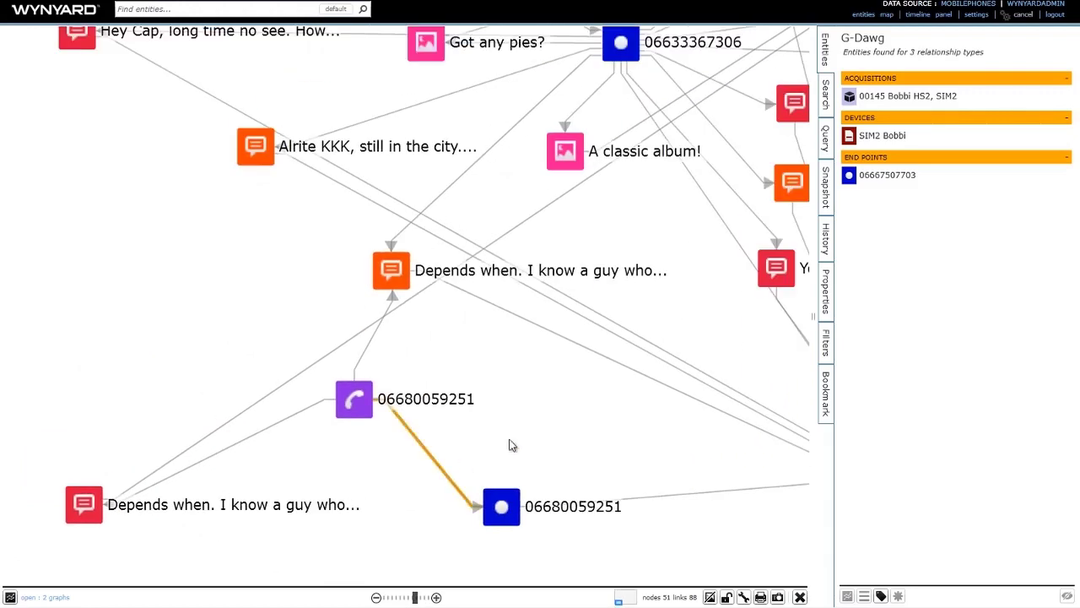
scroll(579, 422, down, 2)
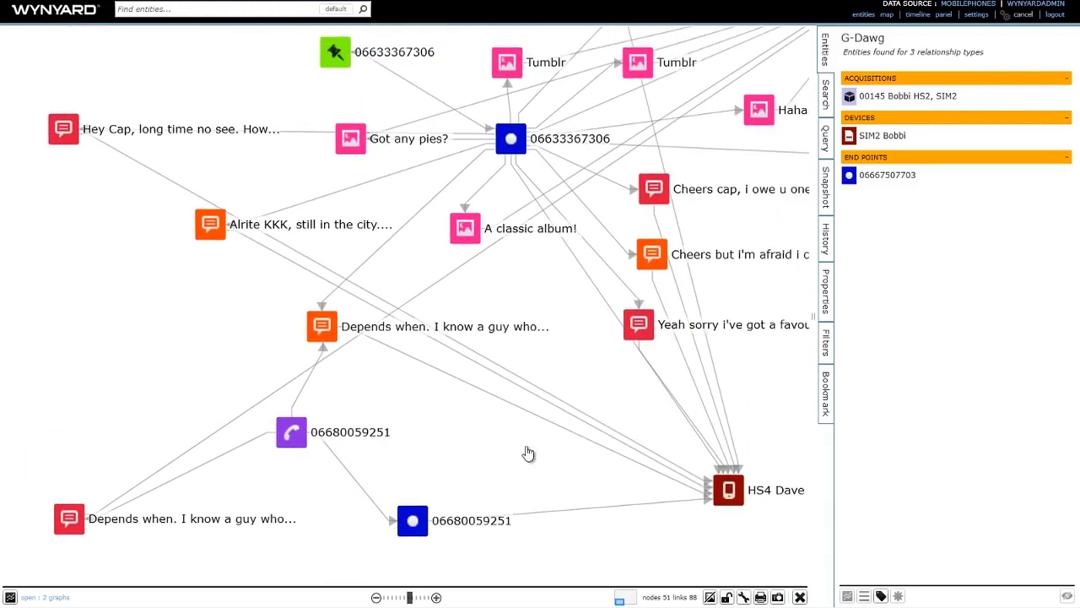
click(287, 435)
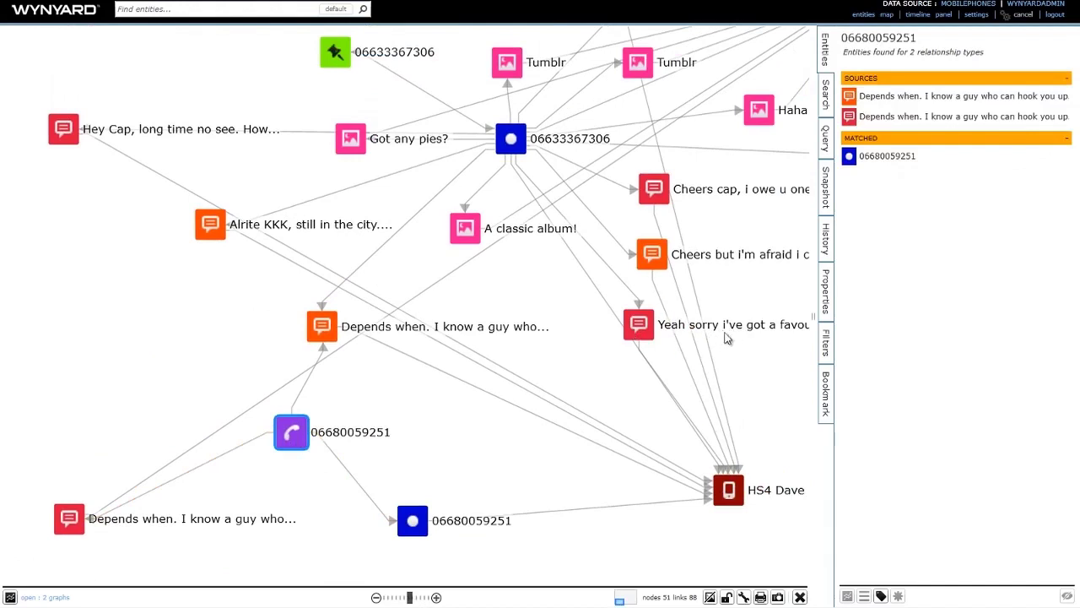
click(897, 158)
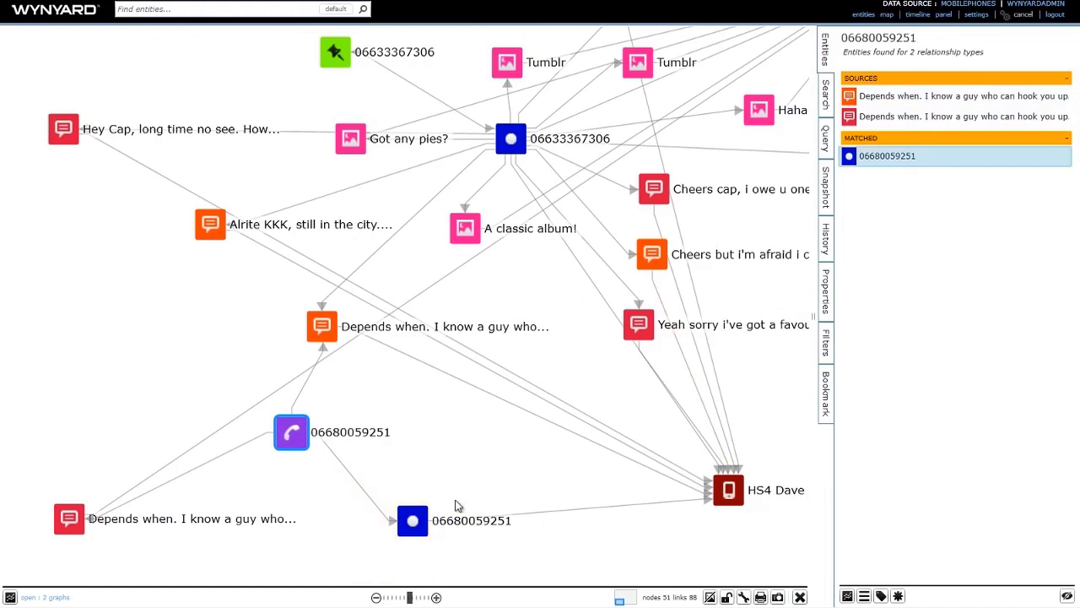
Examine the matched phone-number entity and the orange "Depends when. I know a guy who..." message, and bookmark the matched entity
click(413, 520)
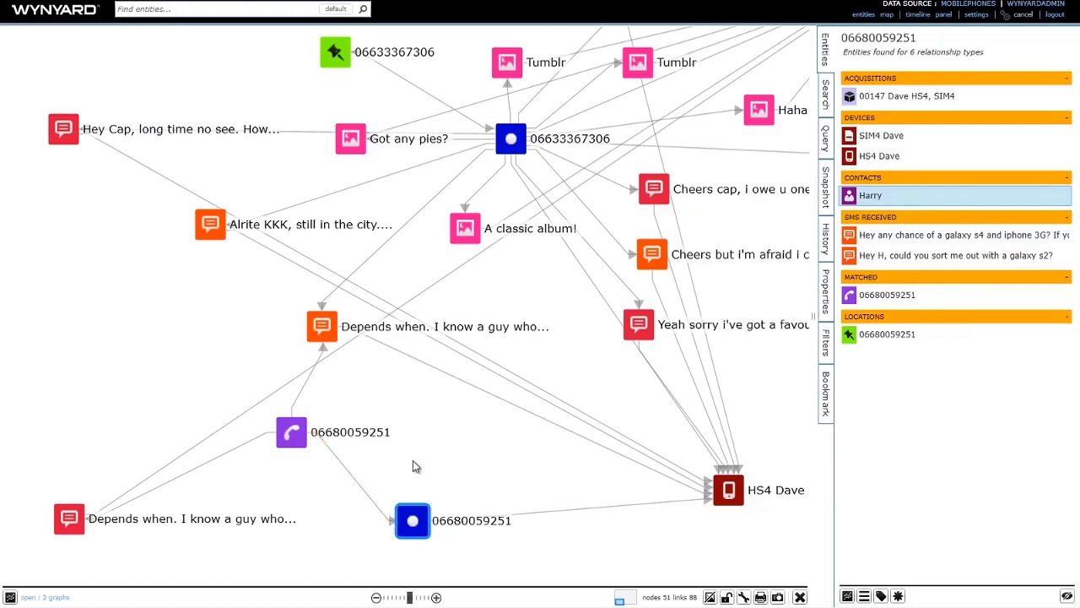
click(329, 328)
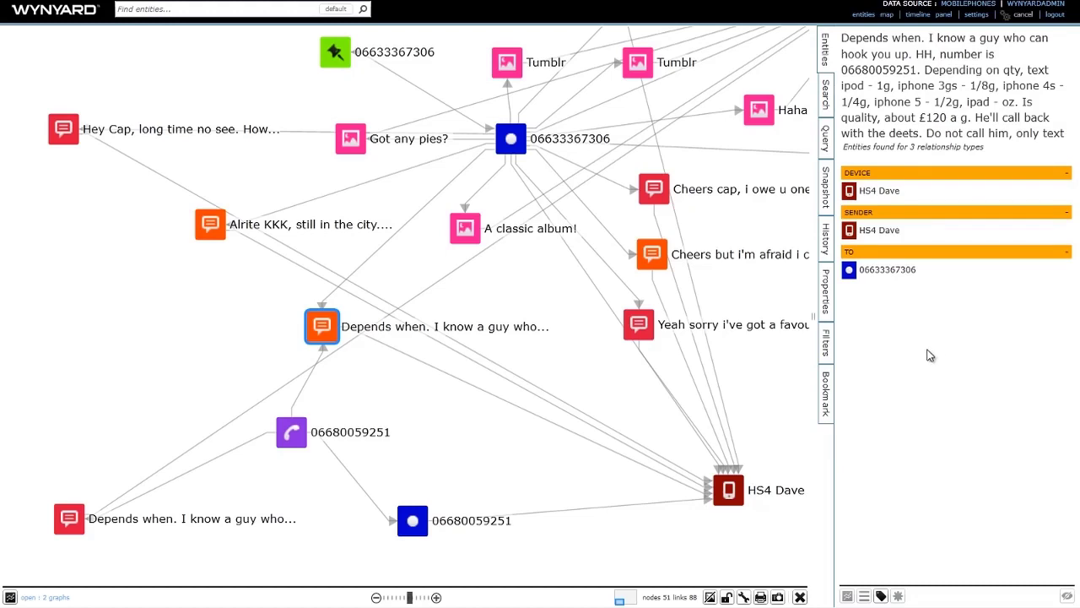
click(413, 521)
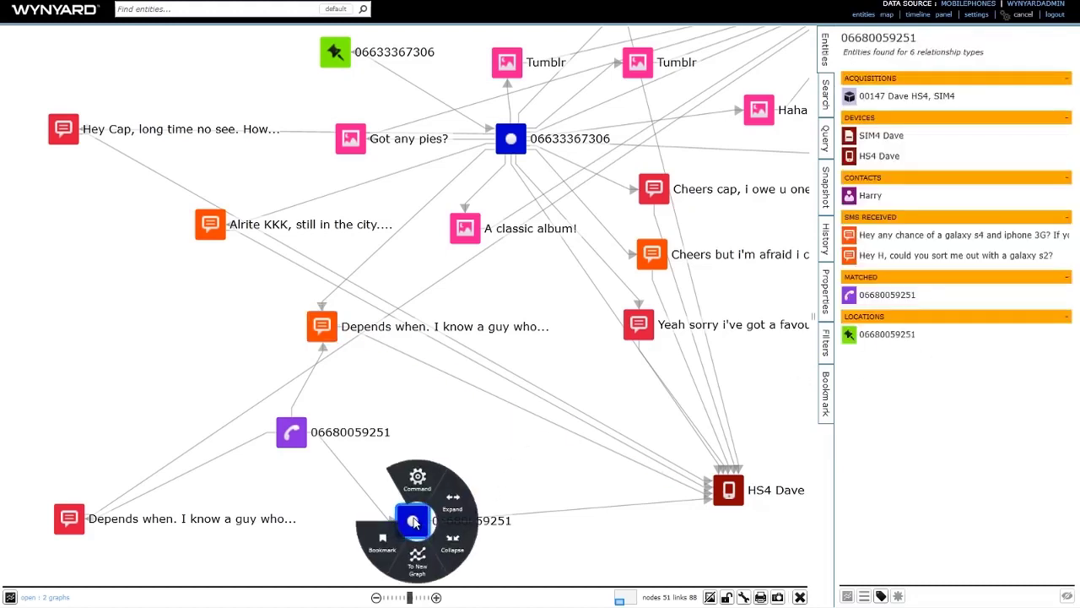
click(382, 545)
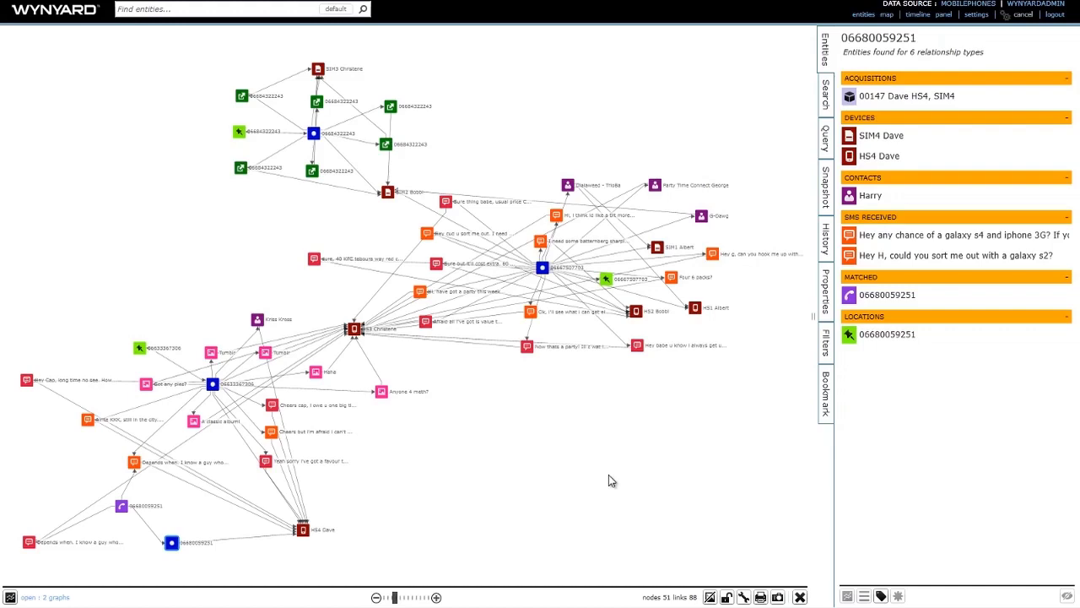
Send the HS3 handset to a new graph and expand it to show its sent and received SMS messages
click(356, 330)
right_click(356, 333)
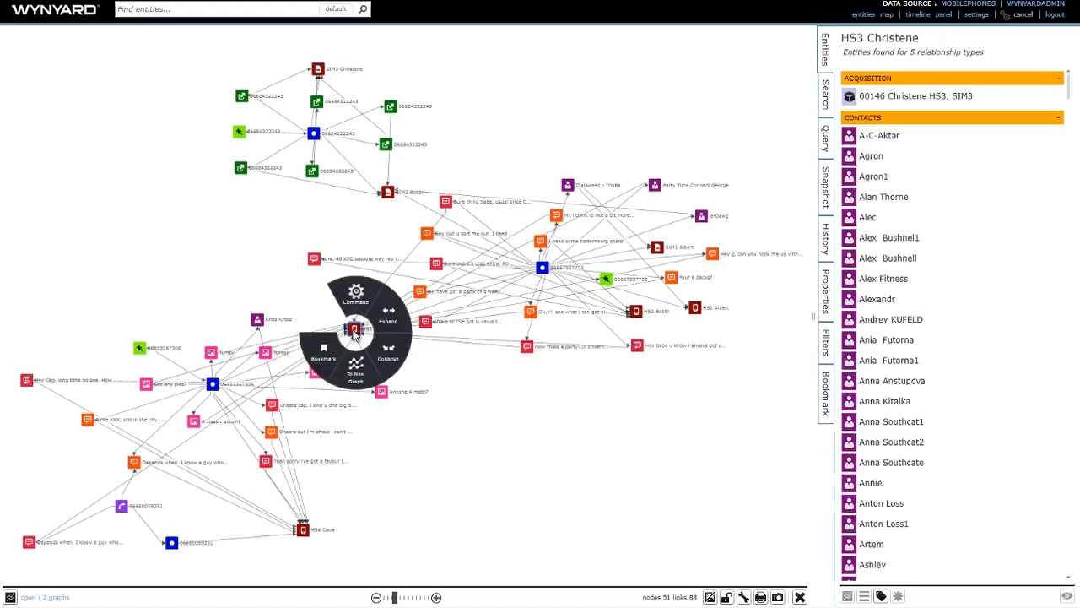
click(358, 379)
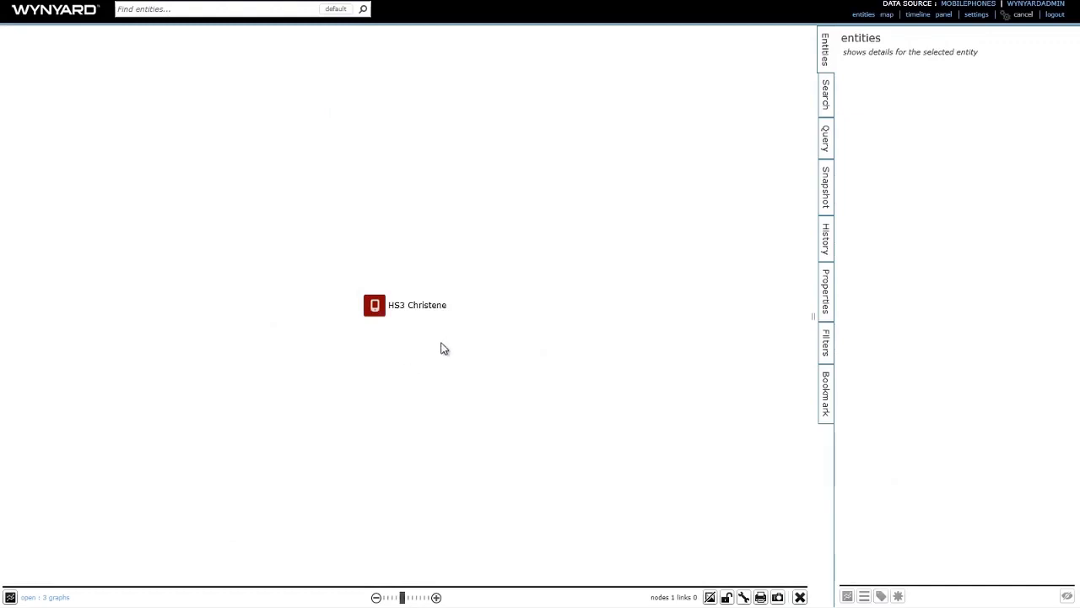
right_click(379, 308)
mouse_move(415, 297)
click(429, 383)
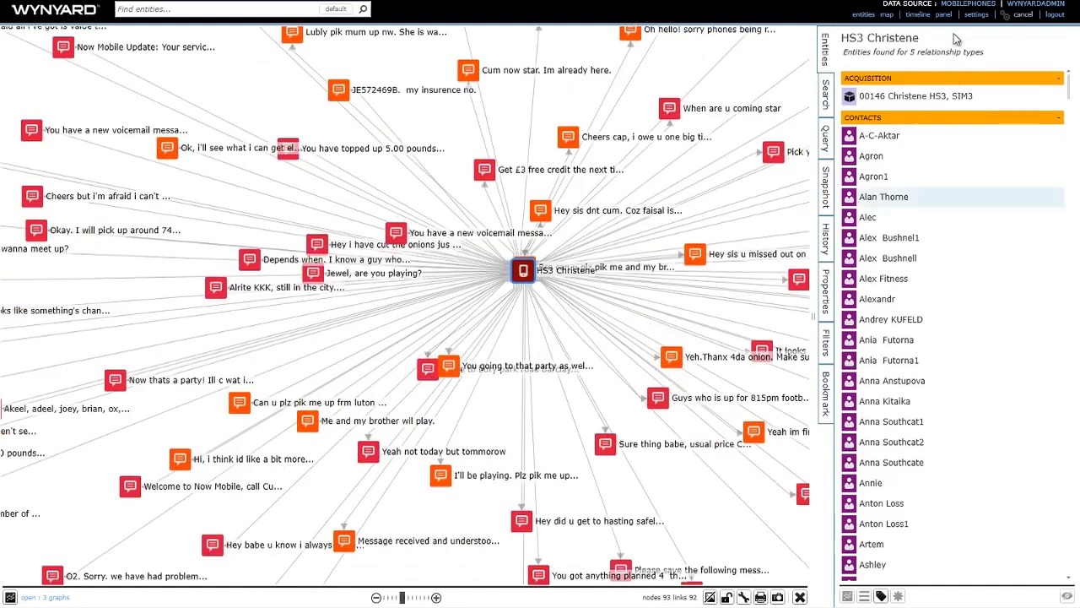
Read HS3's latest sent and received messages, including the 2013/08/21 and 2013/07/31 ones, on the timeline, and close the HS3 graph
click(928, 14)
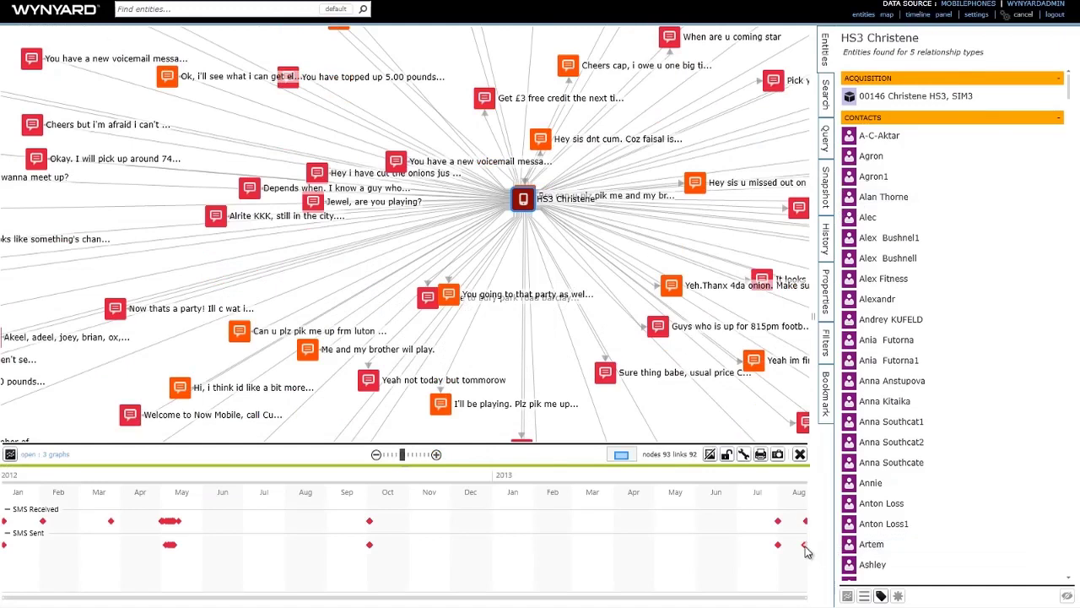
mouse_move(805, 546)
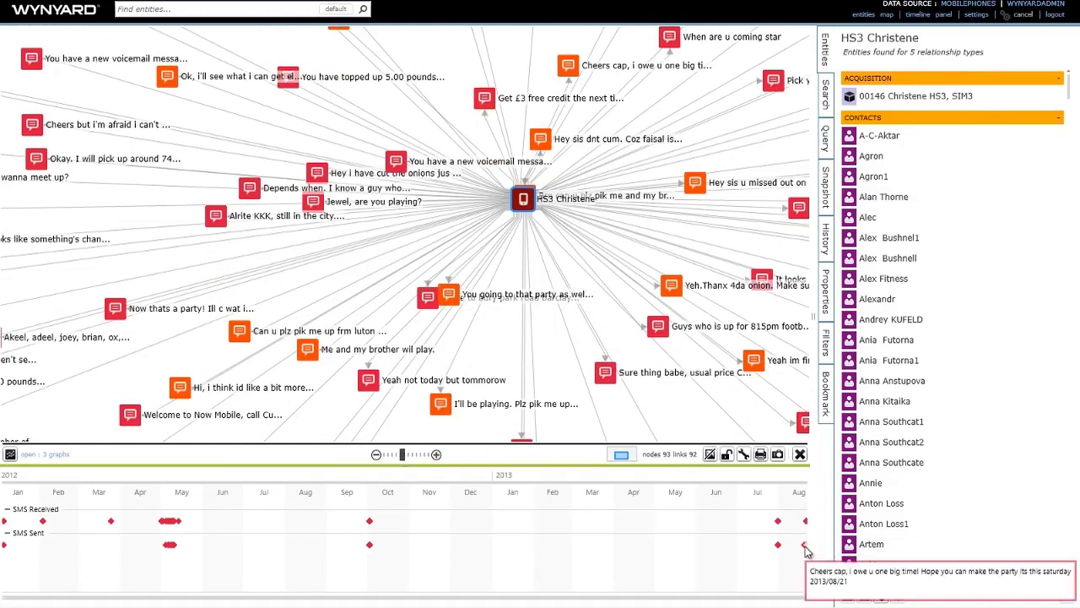
click(805, 547)
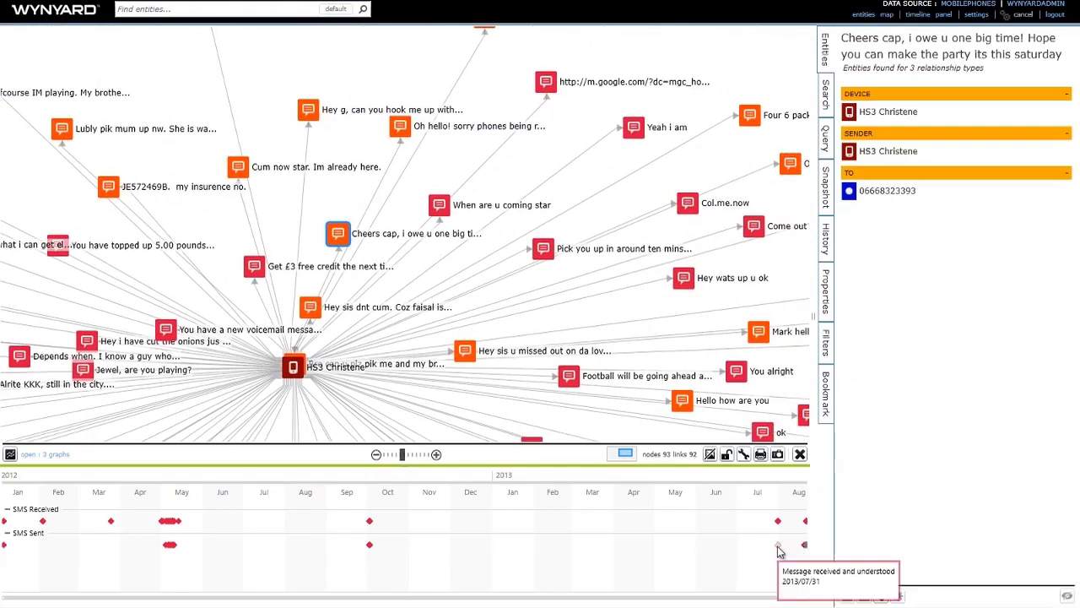
click(778, 546)
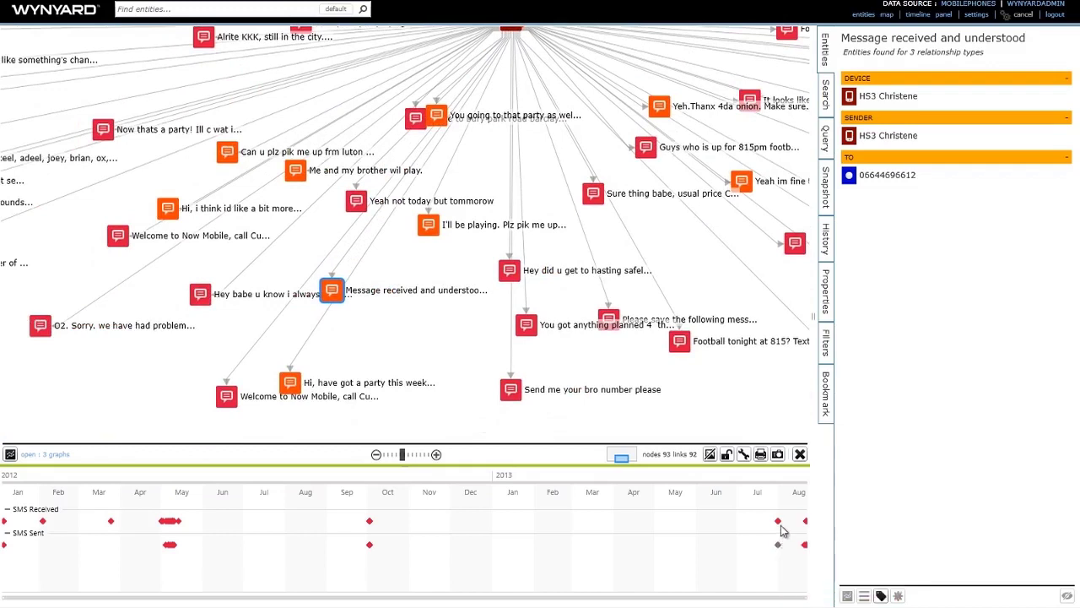
click(777, 522)
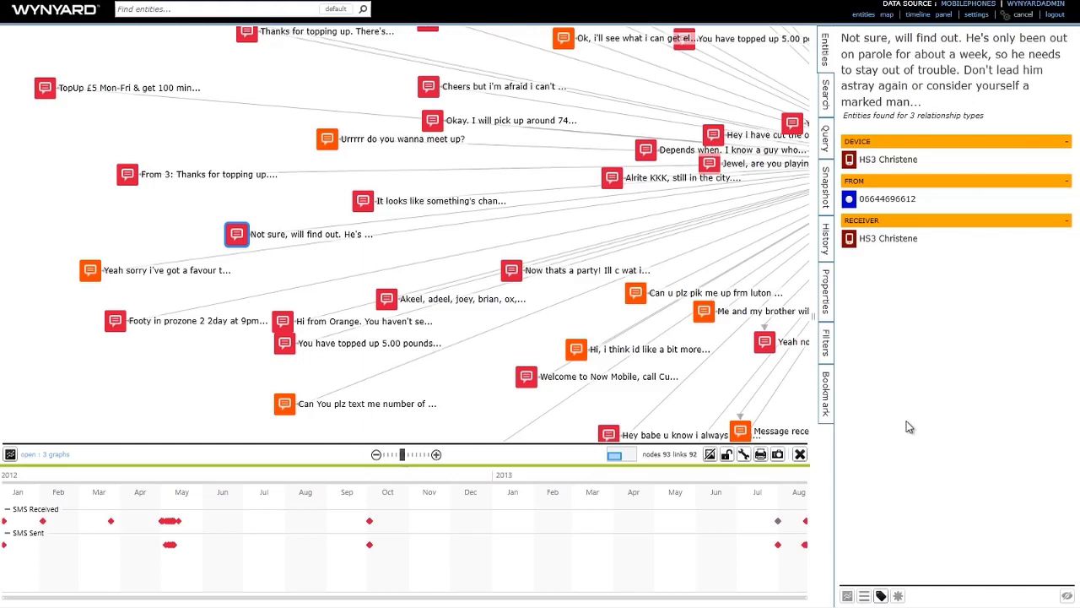
click(800, 454)
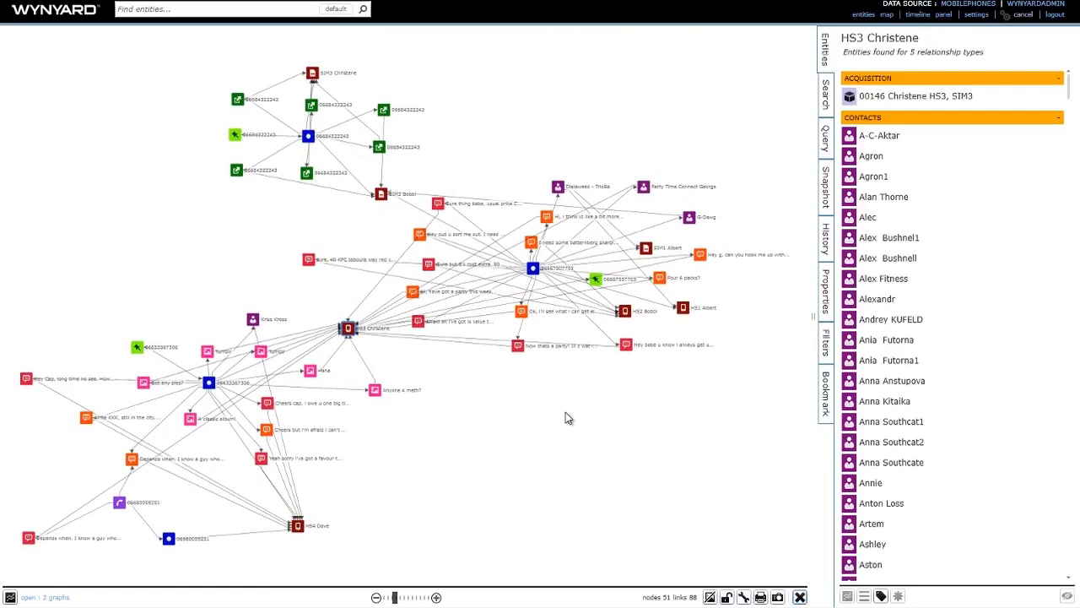
Inspect the green location node beside the hub phone number and move it into the clear space below the message cluster
scroll(566, 412, up, 3)
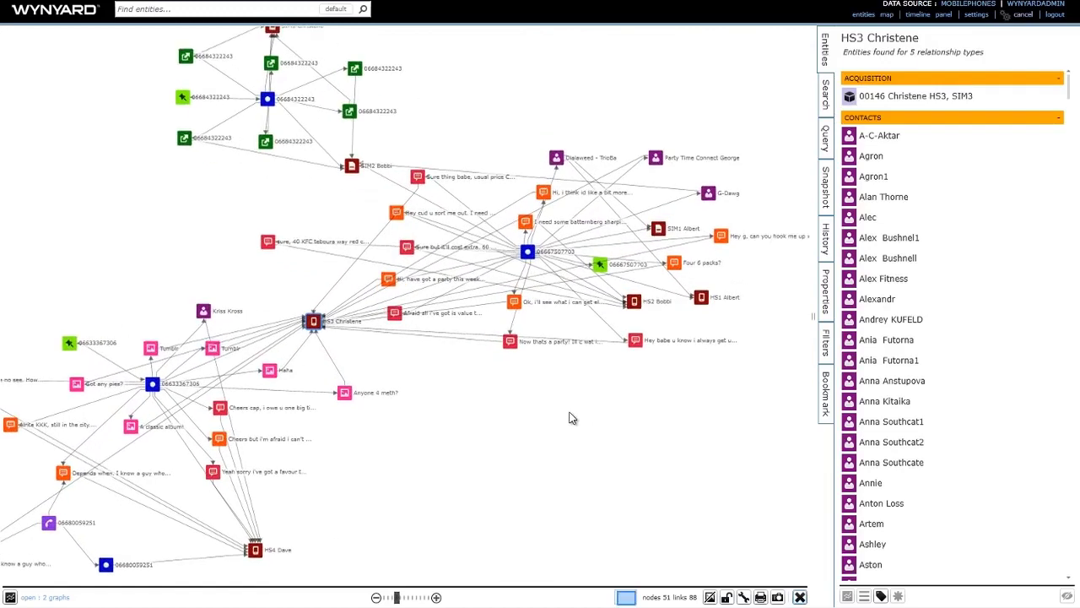
scroll(611, 412, up, 1)
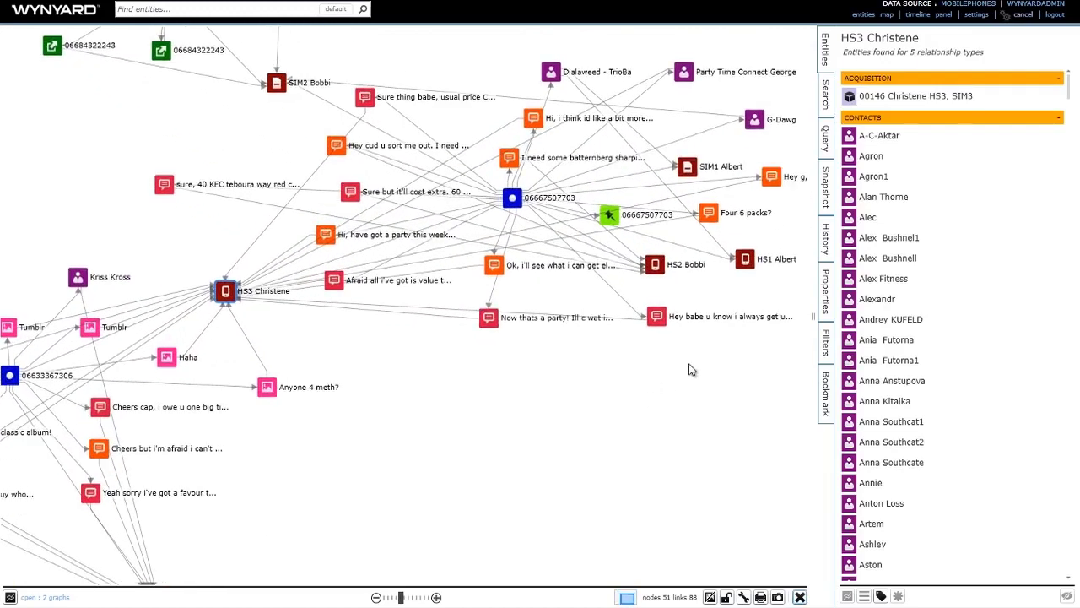
click(609, 216)
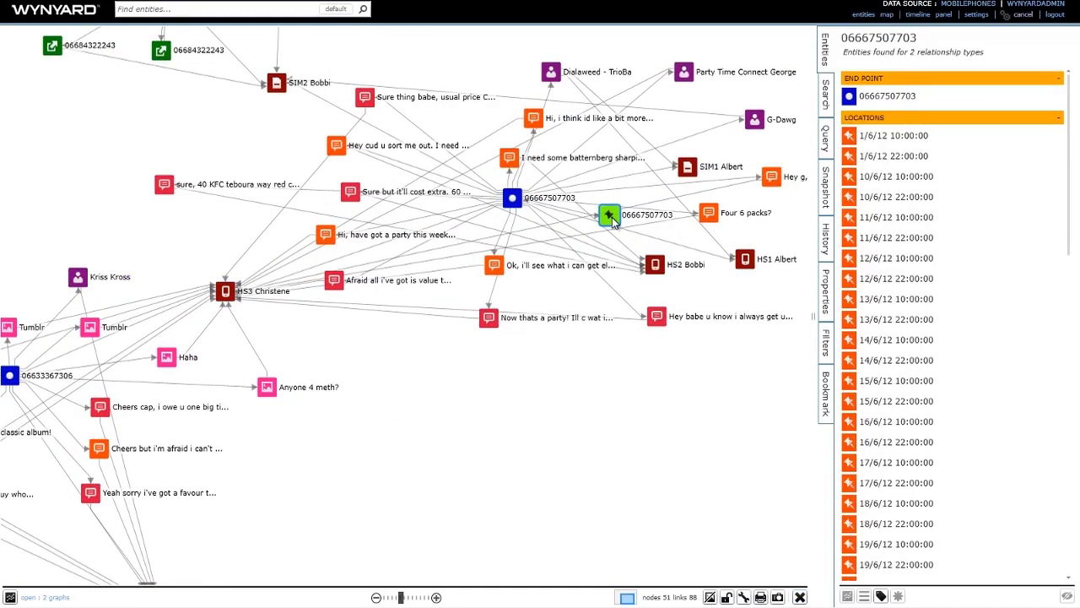
drag(613, 220, 625, 366)
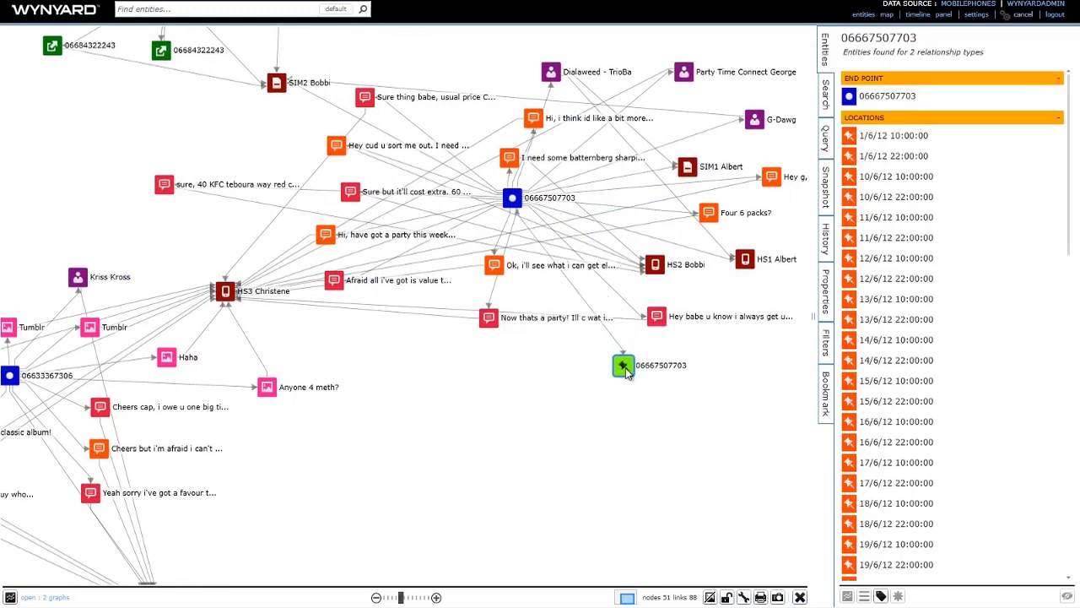
Look through the June 2012 location entries listed for the green location node
click(928, 136)
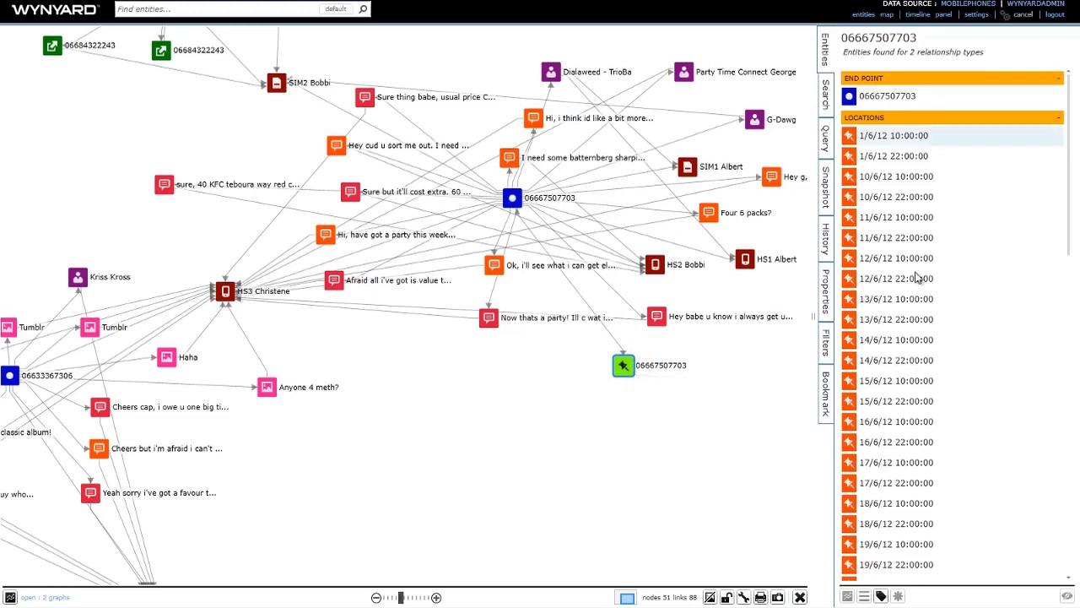
click(909, 506)
click(916, 160)
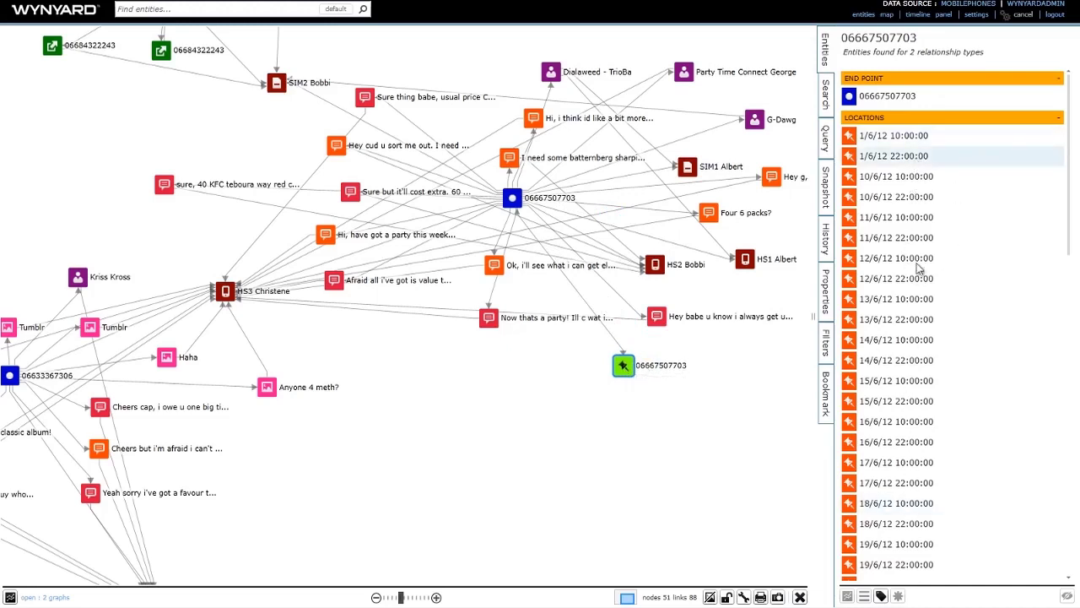
click(906, 465)
click(911, 199)
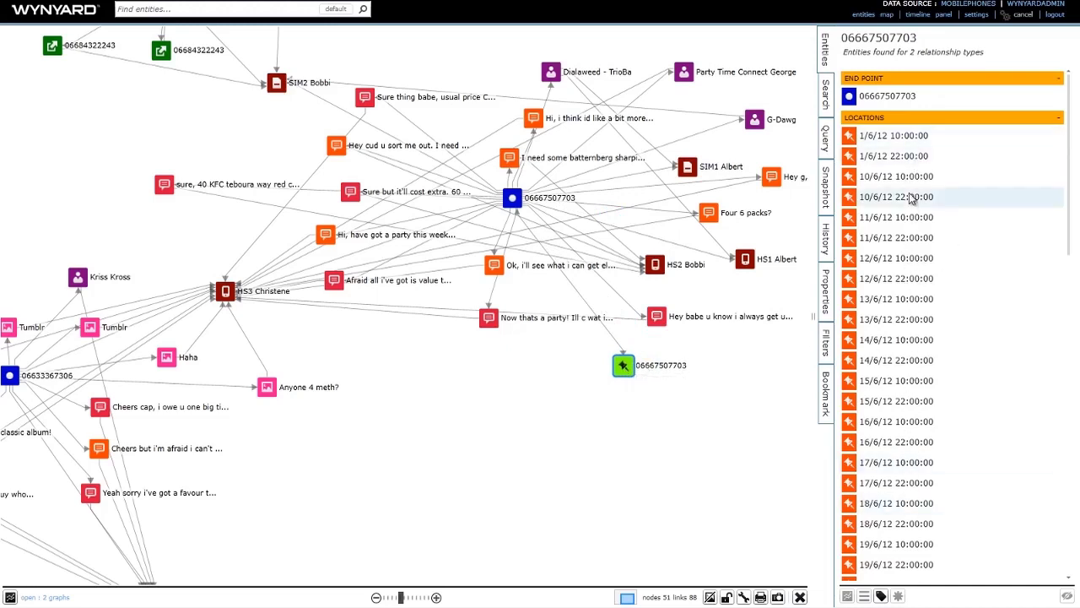
Send the green location node to a new graph and expand it to show all its June 2012 location events
click(913, 402)
click(896, 299)
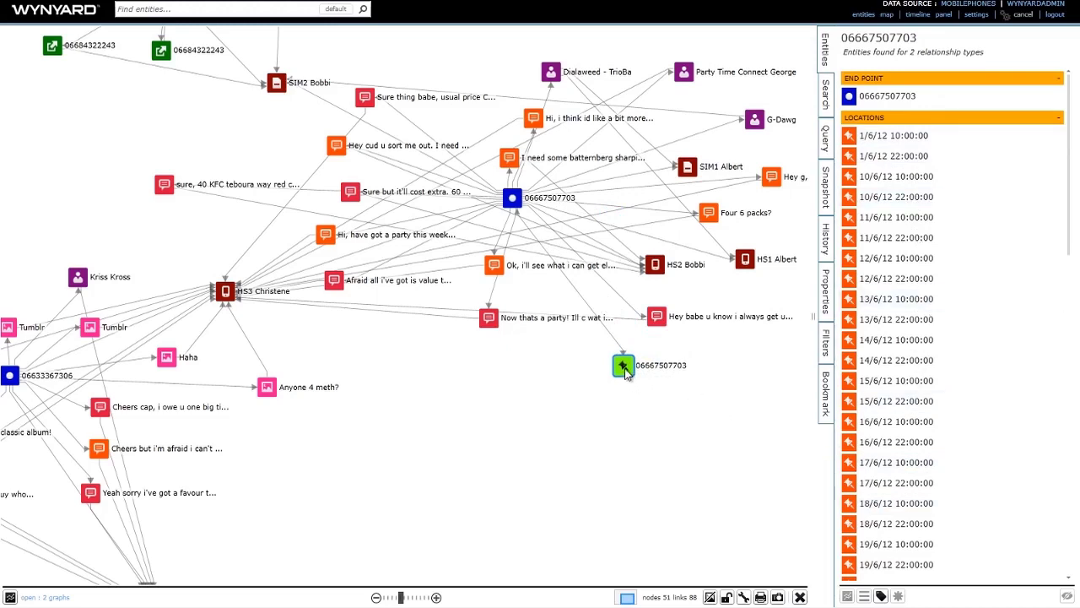
click(626, 371)
click(630, 411)
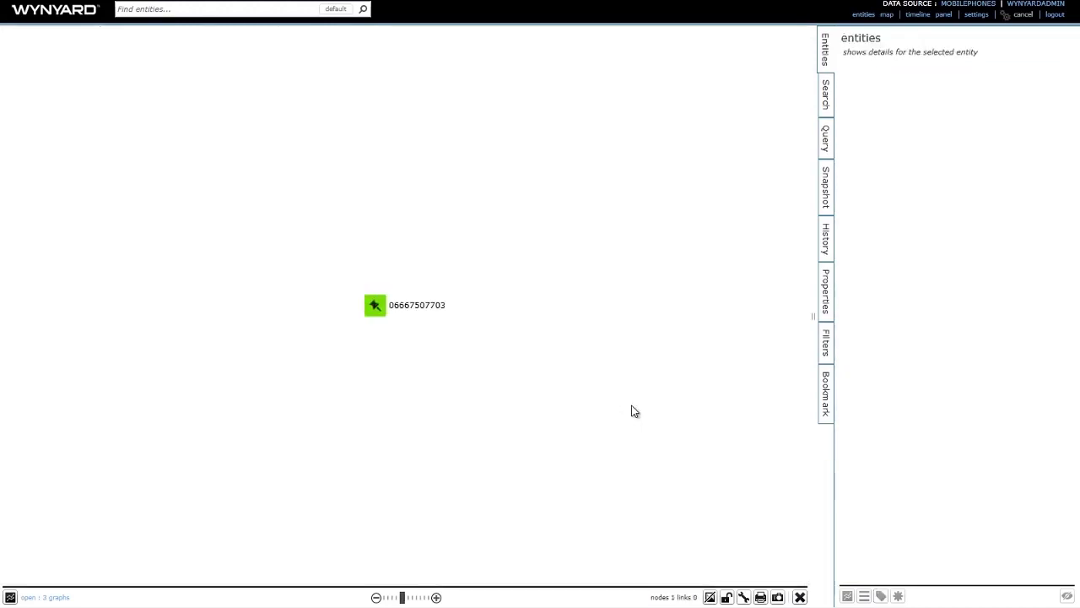
click(376, 306)
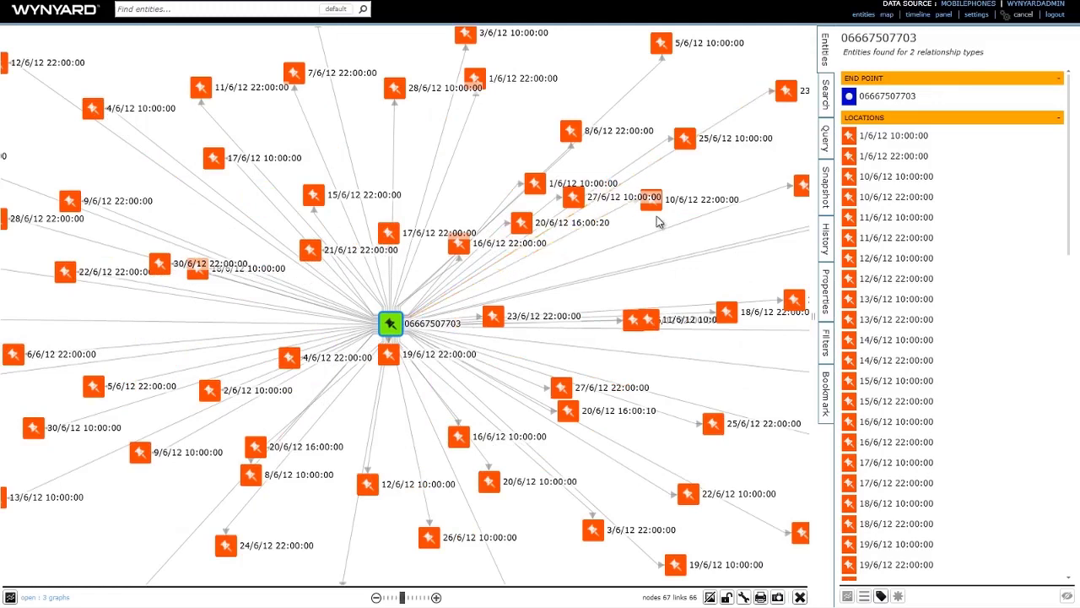
Read the properties of the 18/6/12 22:00:00 location event, including its coordinates, and view the graph's location events on the timeline
click(726, 312)
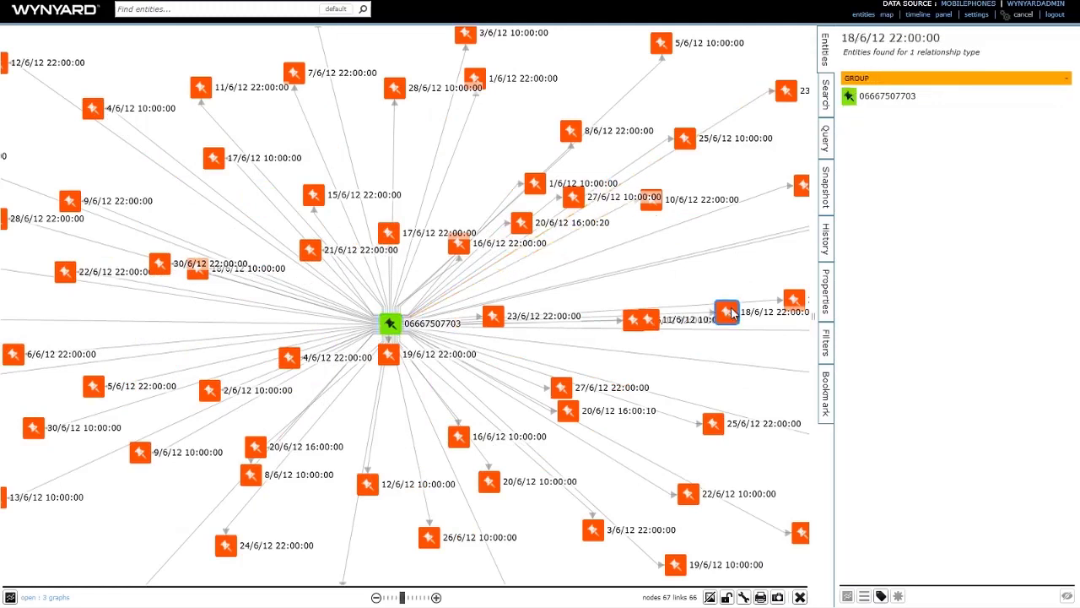
click(828, 304)
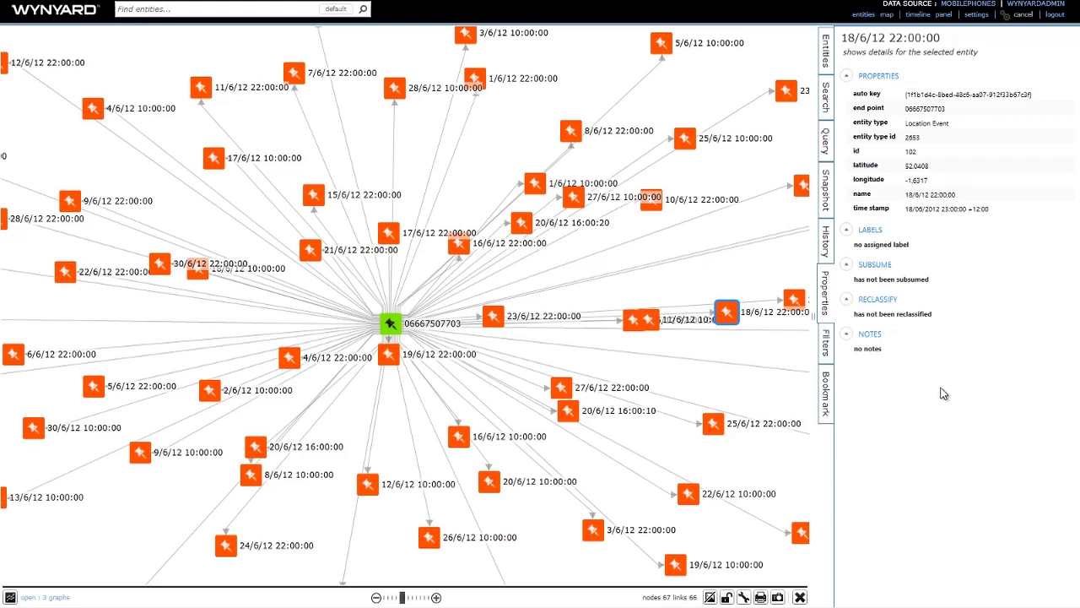
click(917, 15)
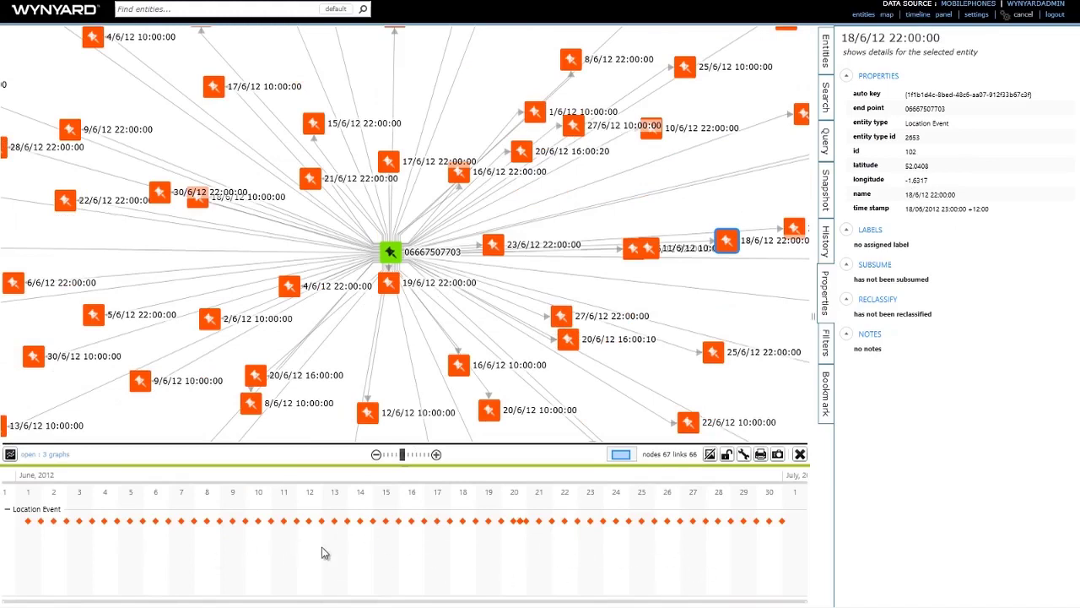
Check the dates of location pins around London and north of Luton on the map, and close the location graph in the entities view
click(888, 15)
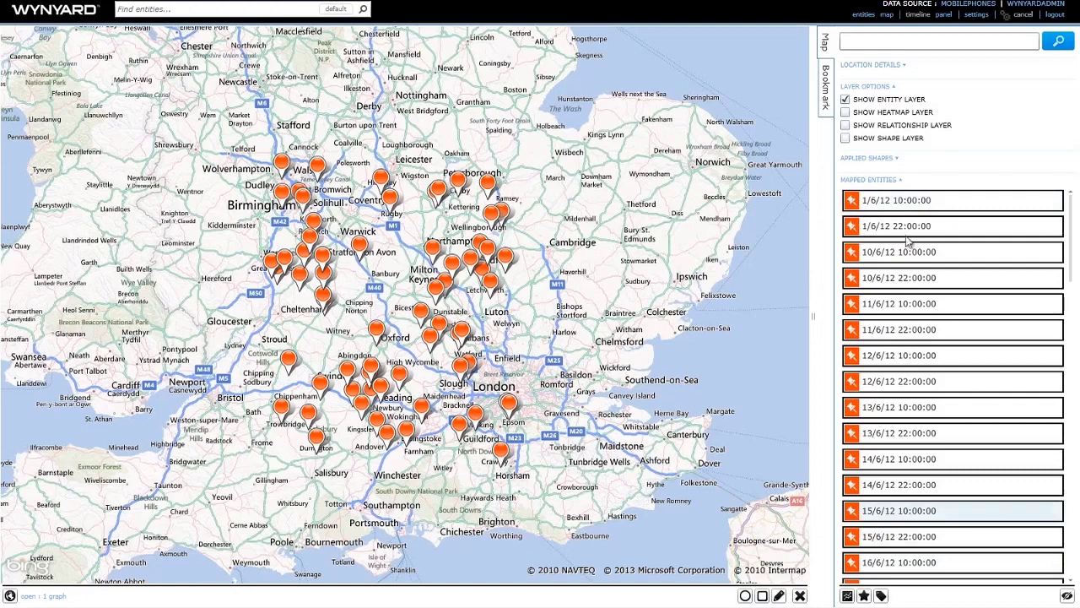
mouse_move(509, 403)
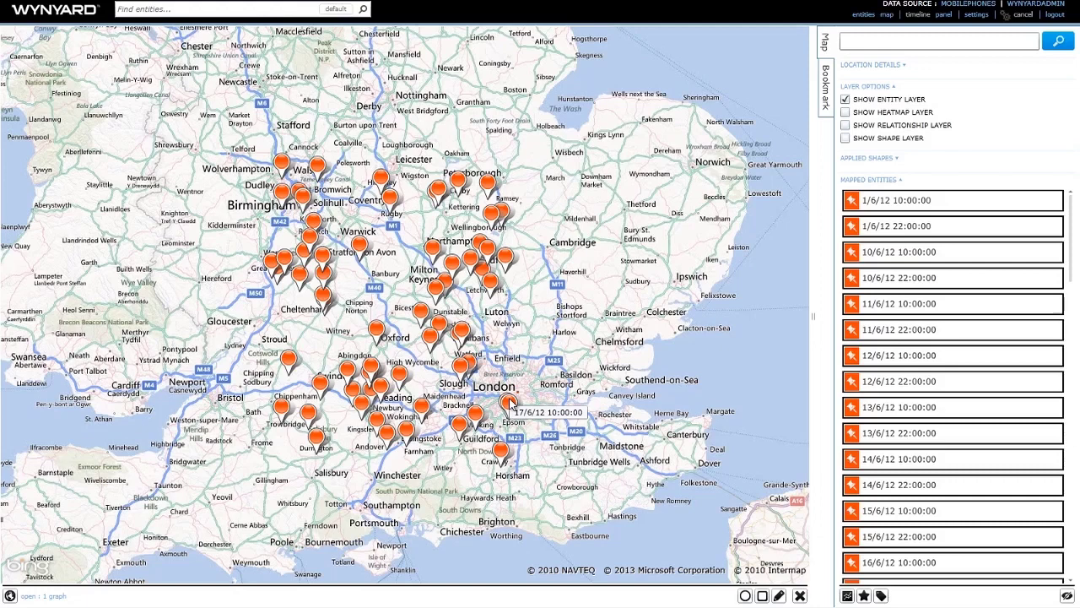
mouse_move(493, 288)
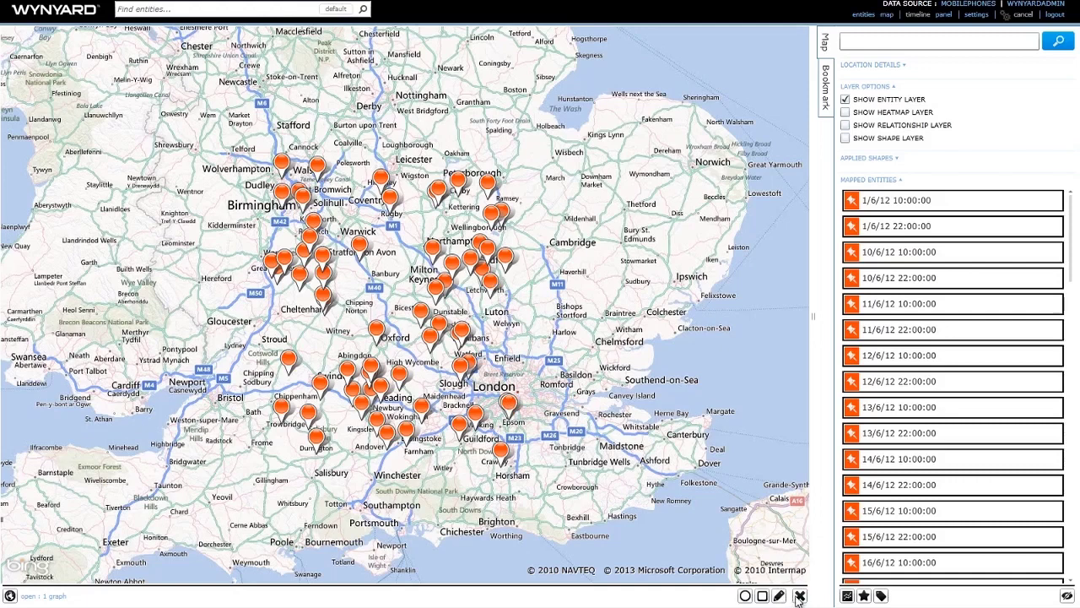
click(859, 16)
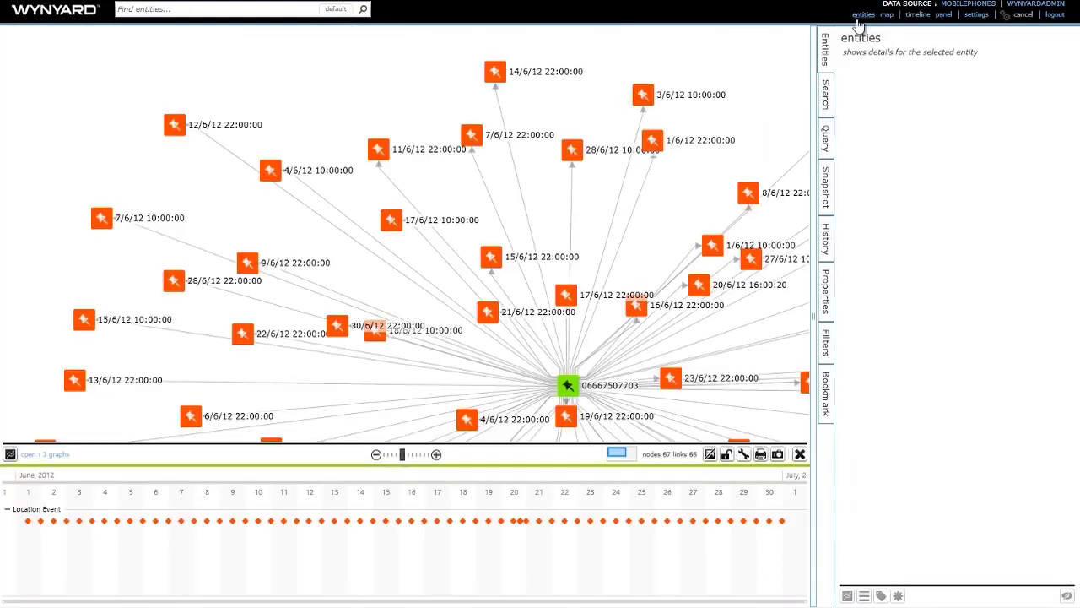
click(799, 453)
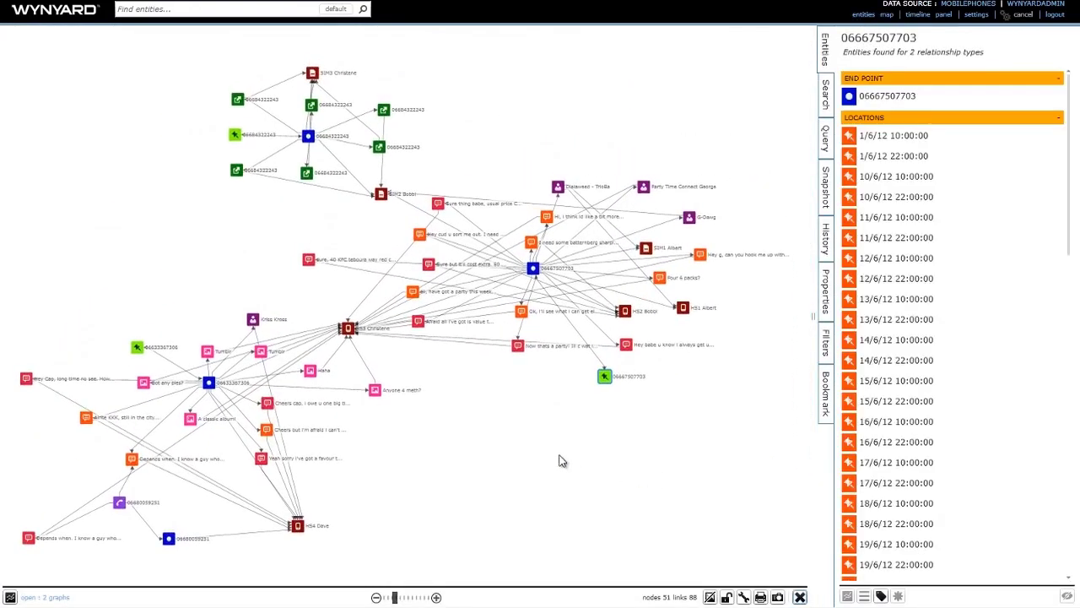